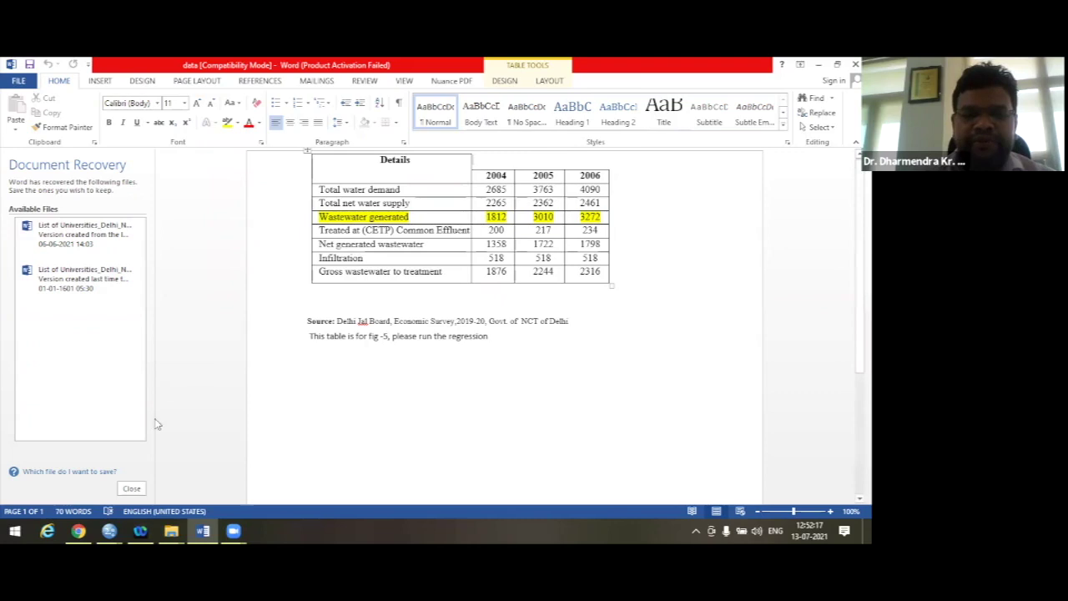
Step: Switch to the Data1.sav dataset in SPSS Statistics and look over its Year and Volumes columns
mouse_move(108, 530)
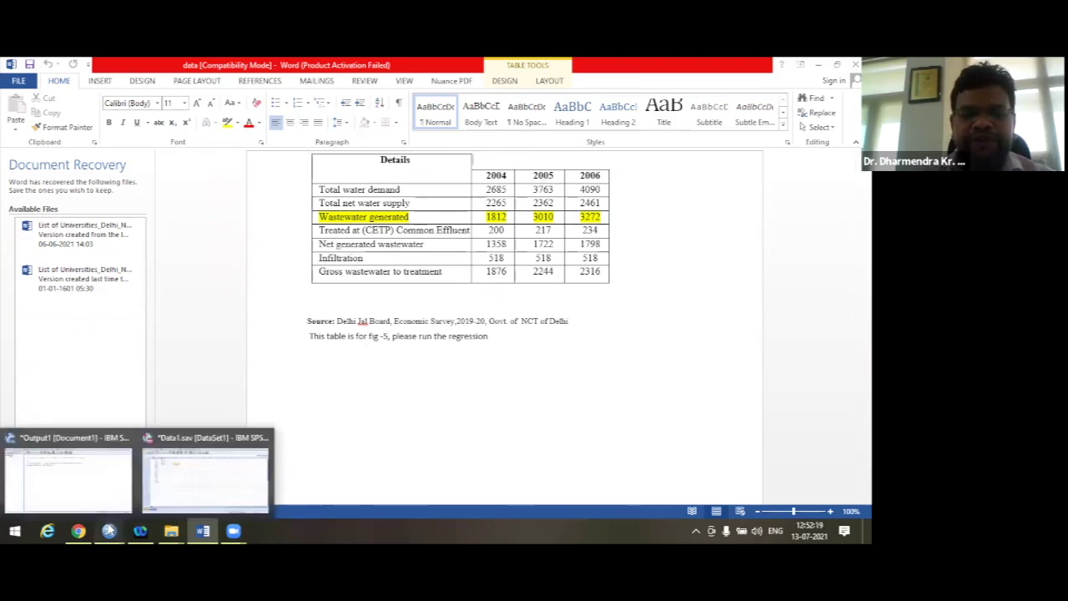
left_click(189, 480)
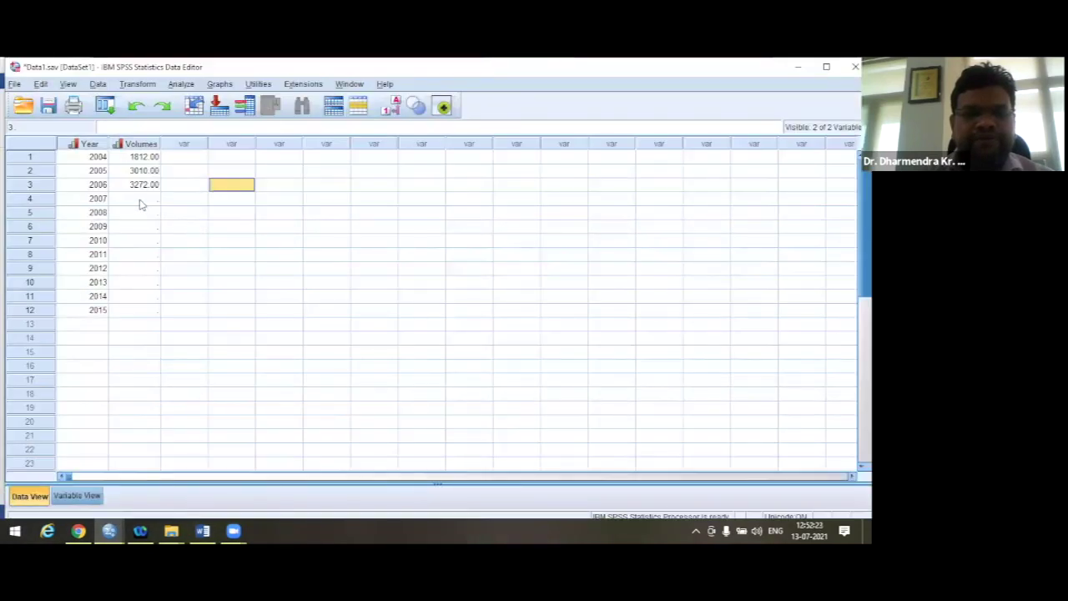
left_click(139, 201)
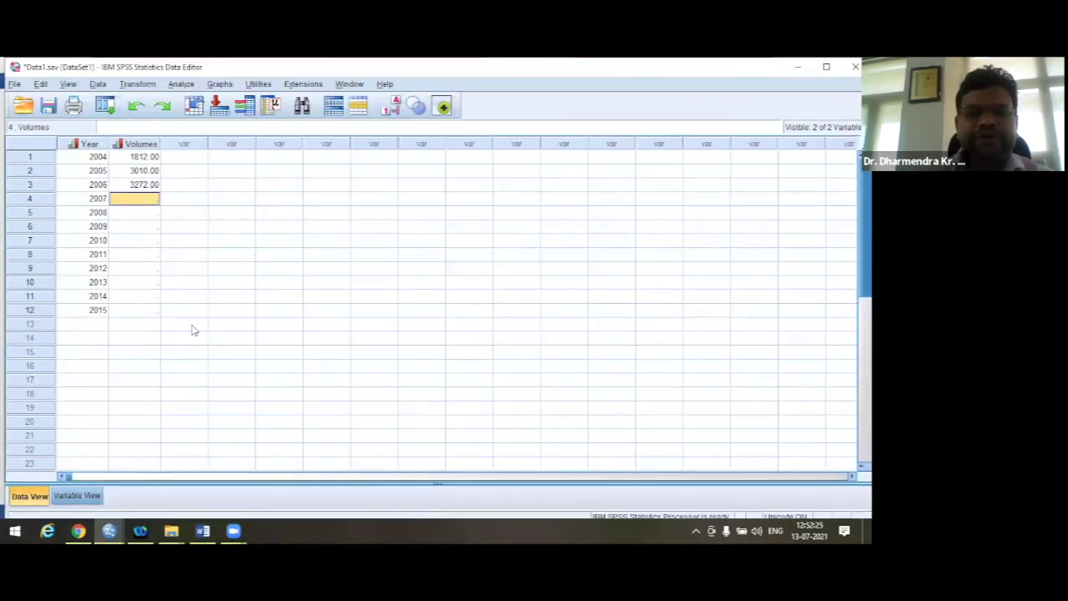
left_click(158, 330)
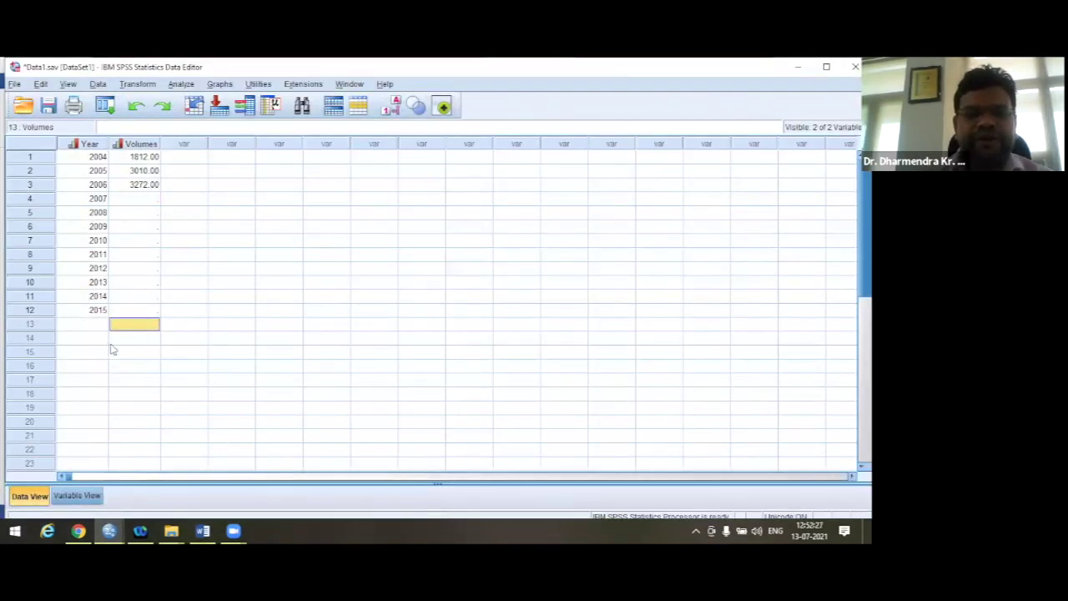
left_click(329, 287)
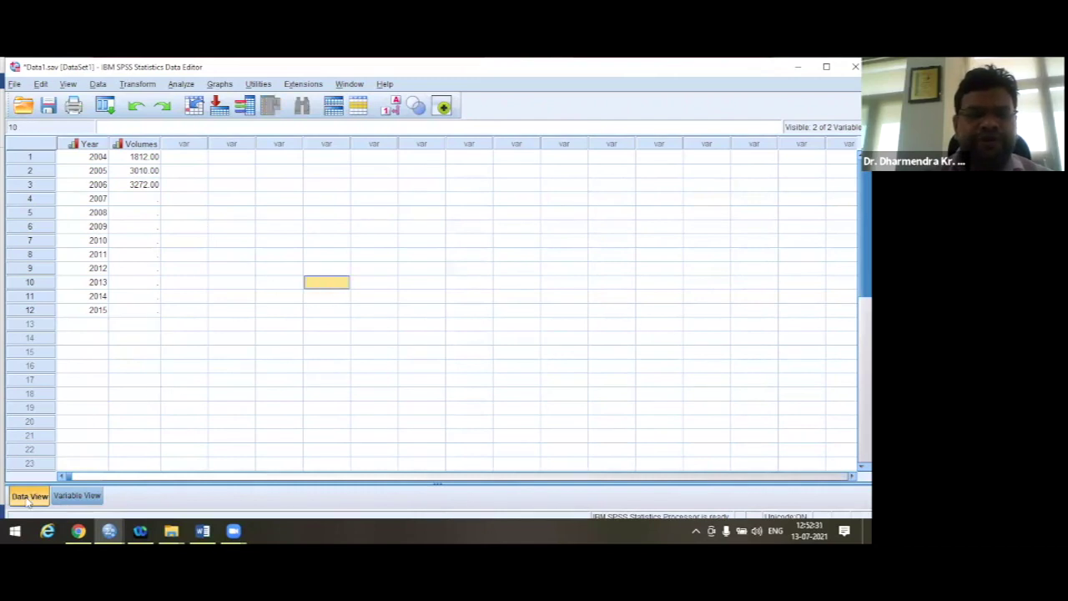
Step: Inspect the definitions of the Year and Volumes variables in Variable View
left_click(78, 499)
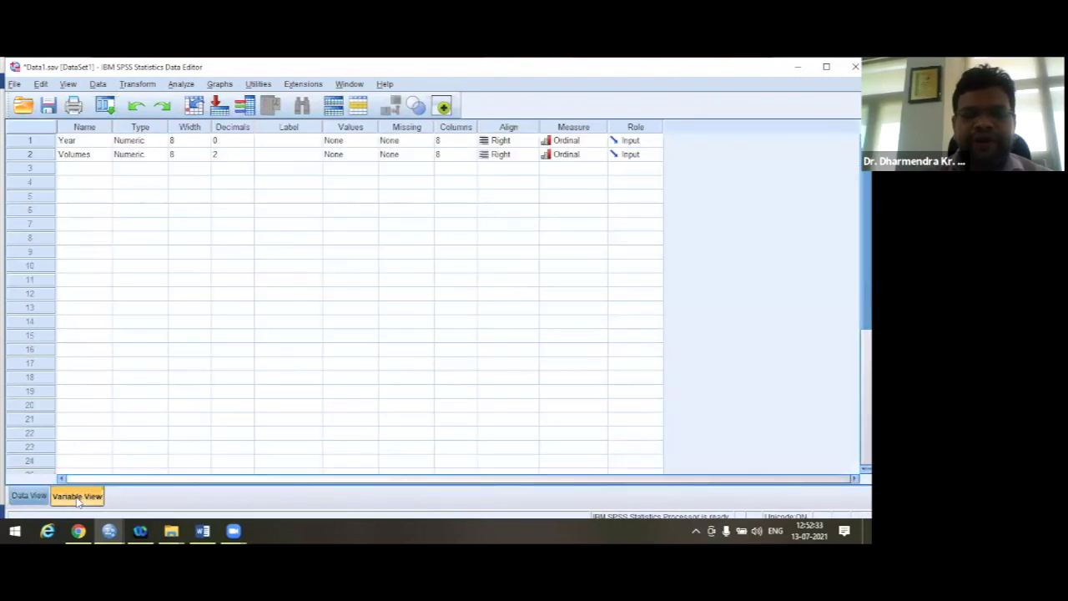
left_click(84, 143)
left_click(91, 161)
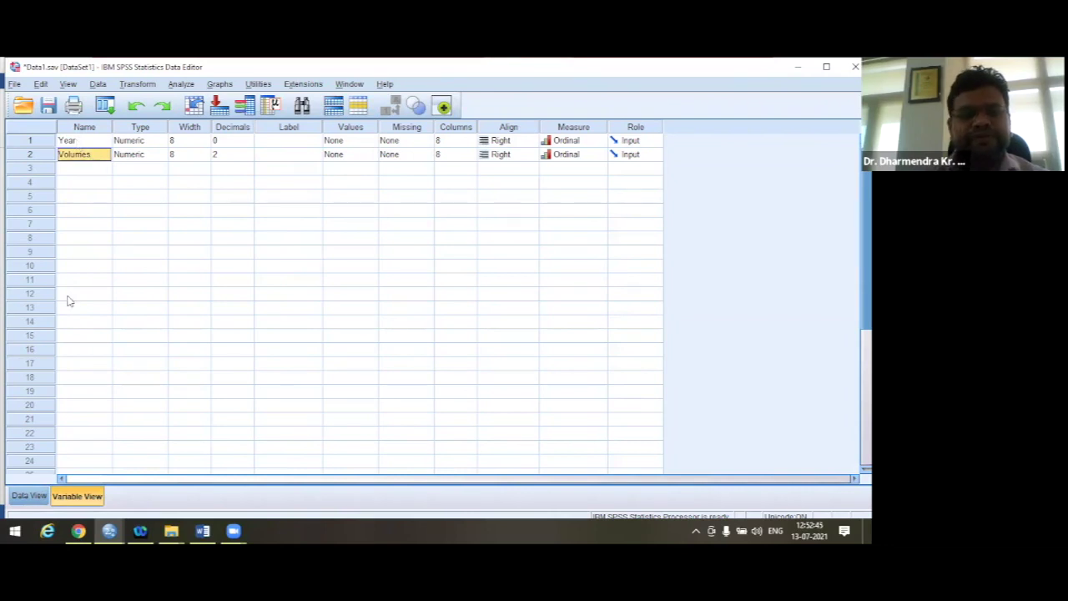
Step: Return to the data values and review the 2004–2006 volume records and the 2007–2015 years to forecast
left_click(28, 495)
left_click_drag(96, 161, 140, 189)
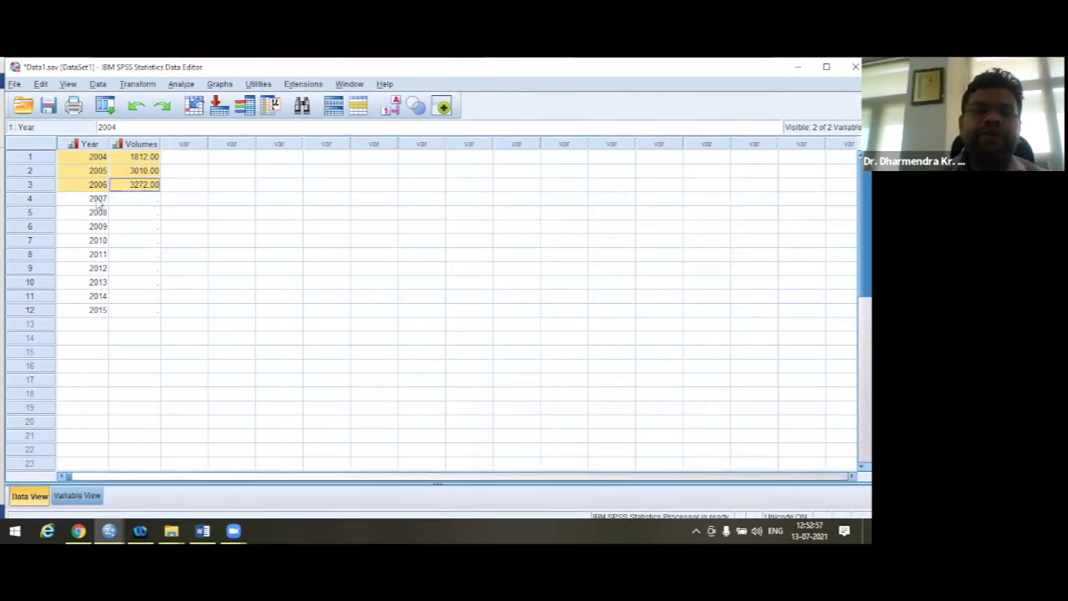
left_click_drag(99, 202, 92, 315)
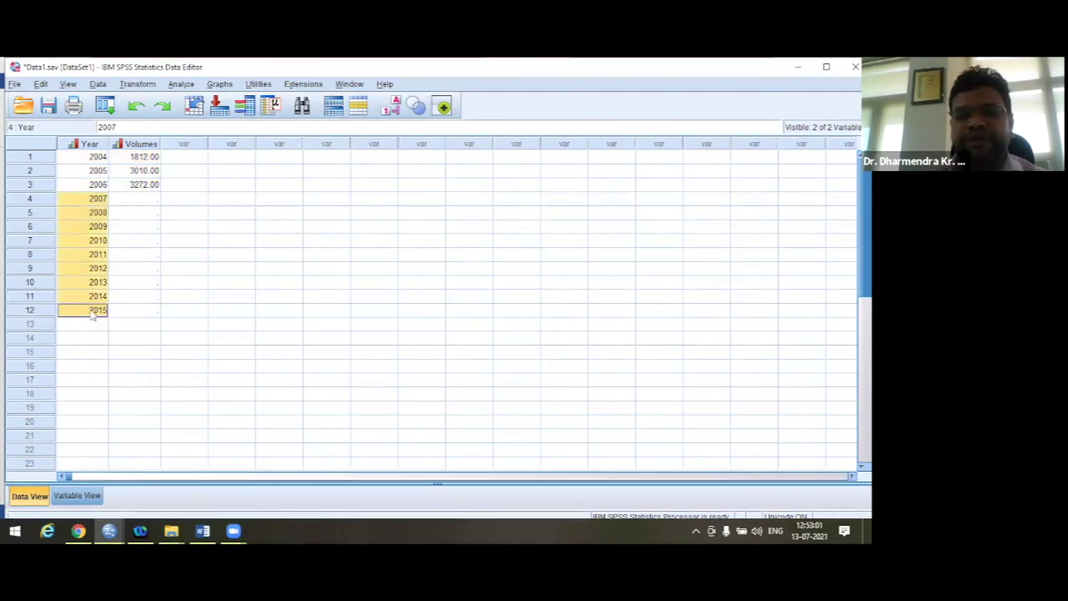
left_click(186, 215)
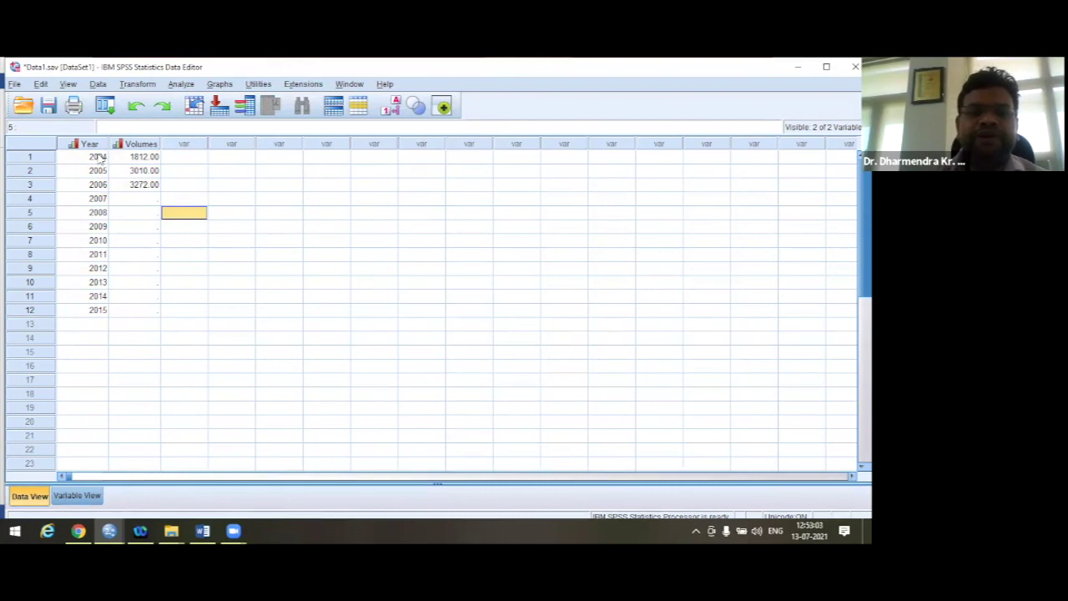
left_click_drag(99, 157, 138, 195)
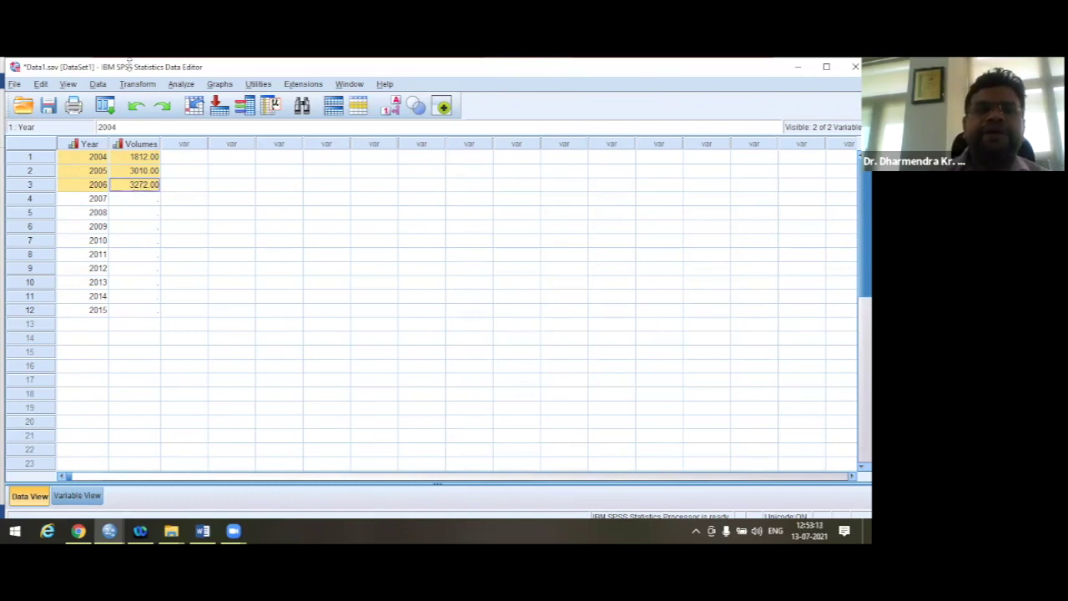
Step: Start a new chart in Chart Builder and place a simple line chart on the canvas
left_click(220, 85)
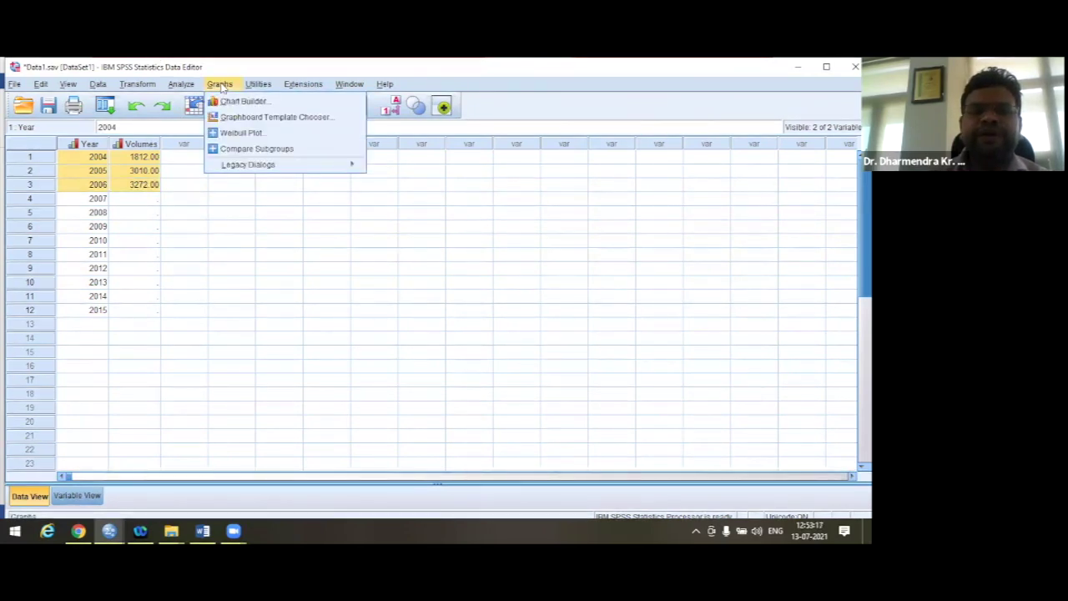
left_click(188, 215)
left_click(222, 86)
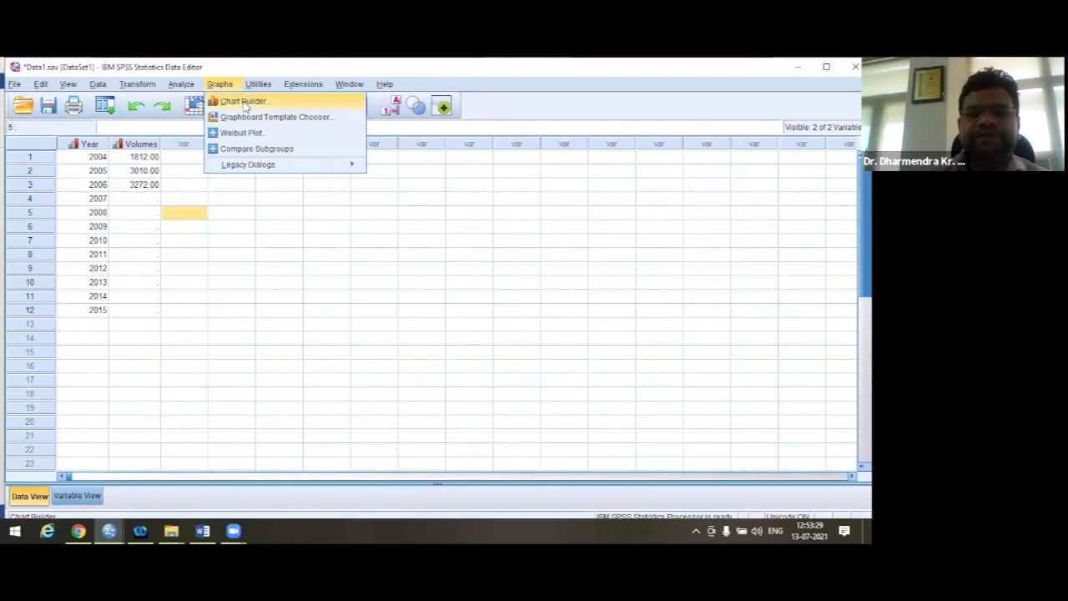
left_click(245, 102)
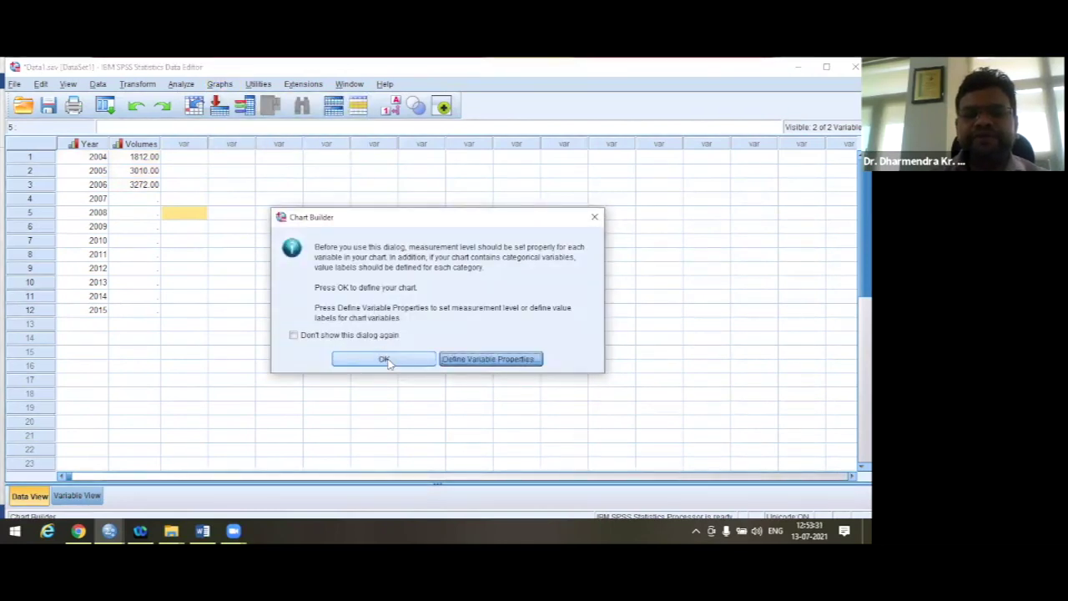
left_click(385, 359)
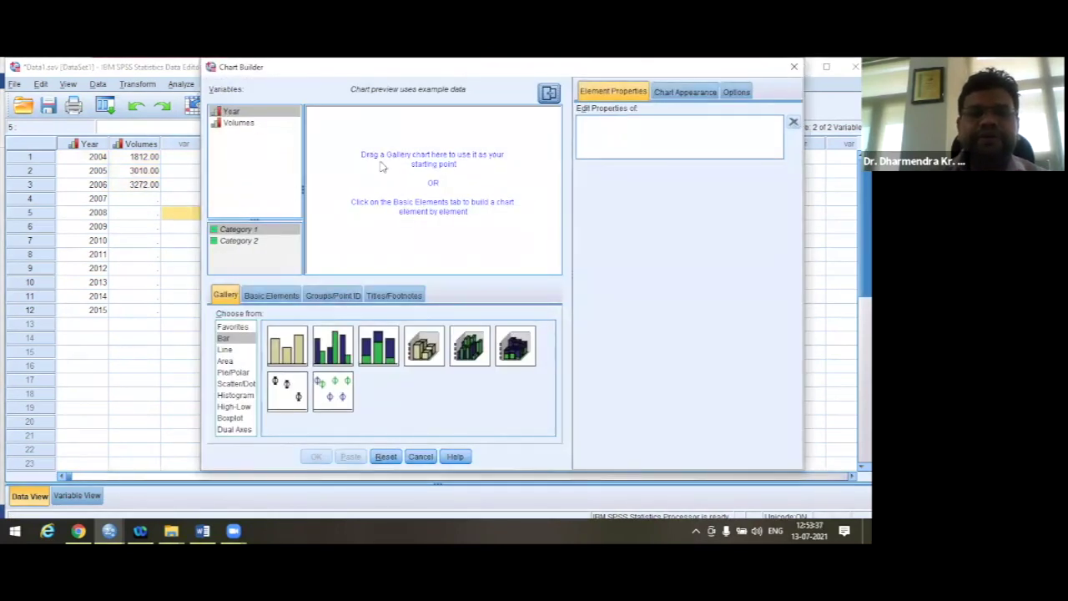
left_click(245, 184)
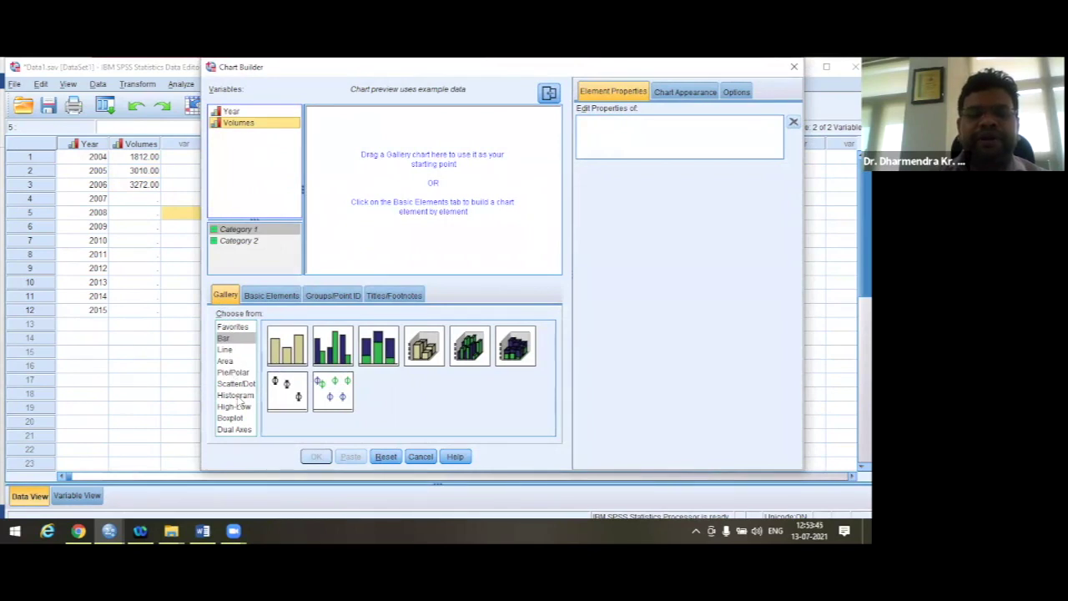
left_click(227, 350)
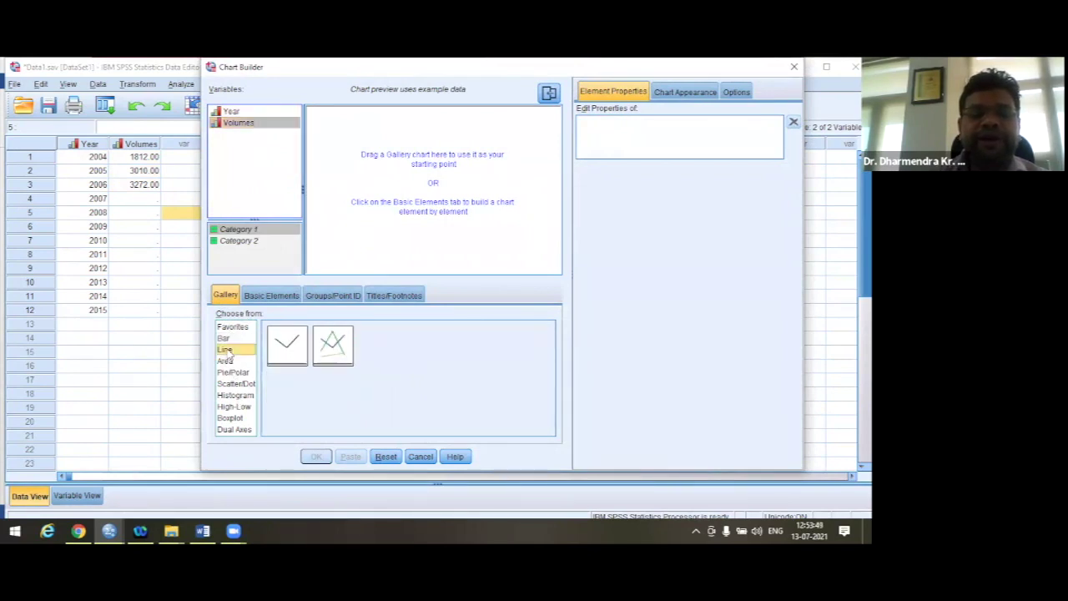
left_click(285, 350)
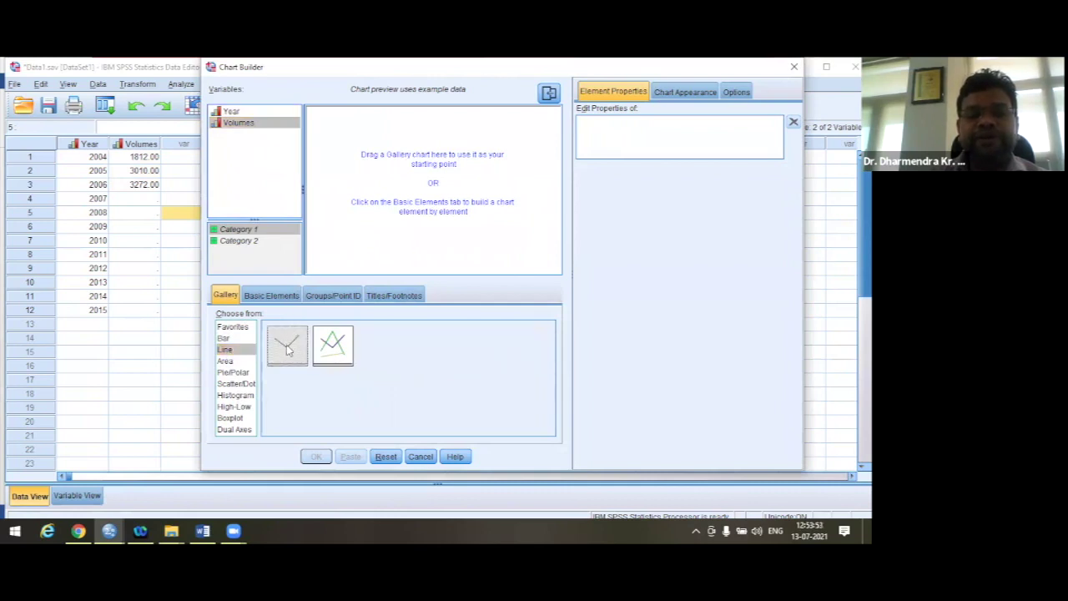
left_click_drag(287, 350, 437, 184)
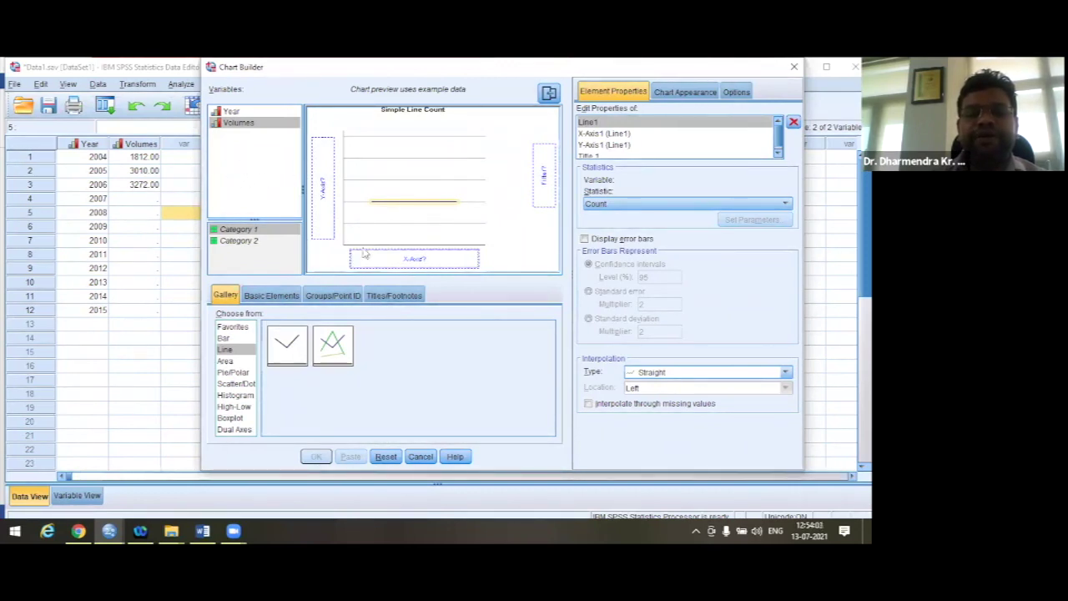
Step: Assign Year to the x-axis and Volumes to the y-axis, and generate the line chart
left_click(235, 154)
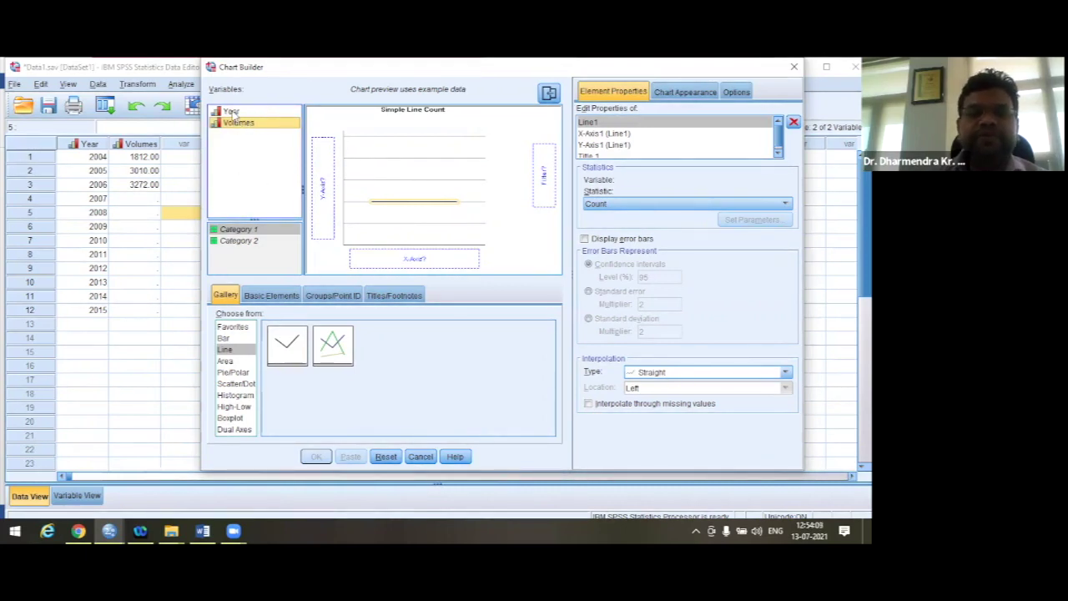
left_click_drag(232, 112, 413, 260)
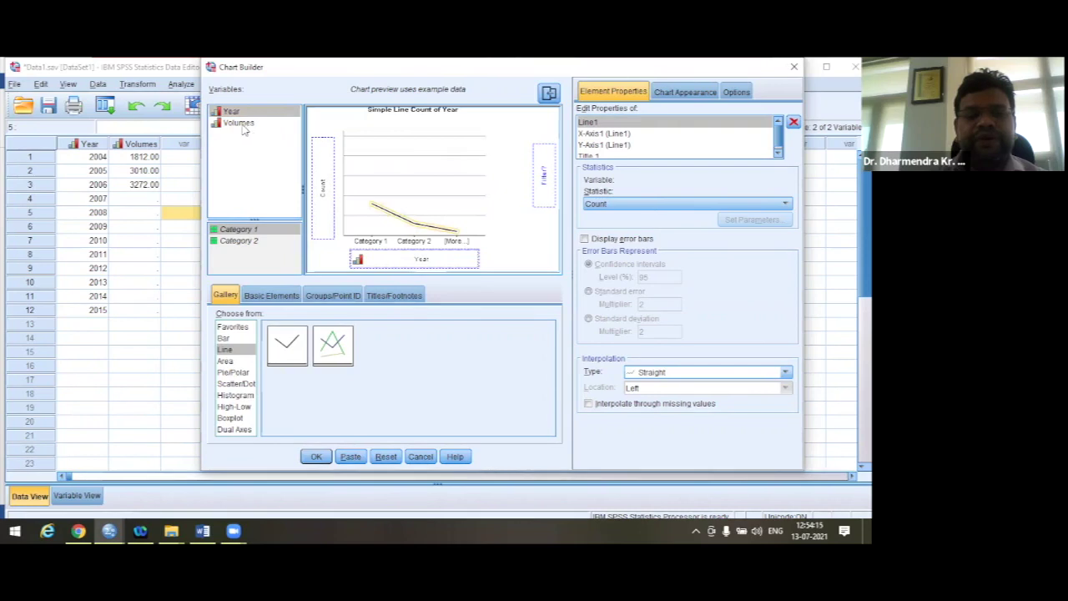
left_click_drag(243, 128, 312, 175)
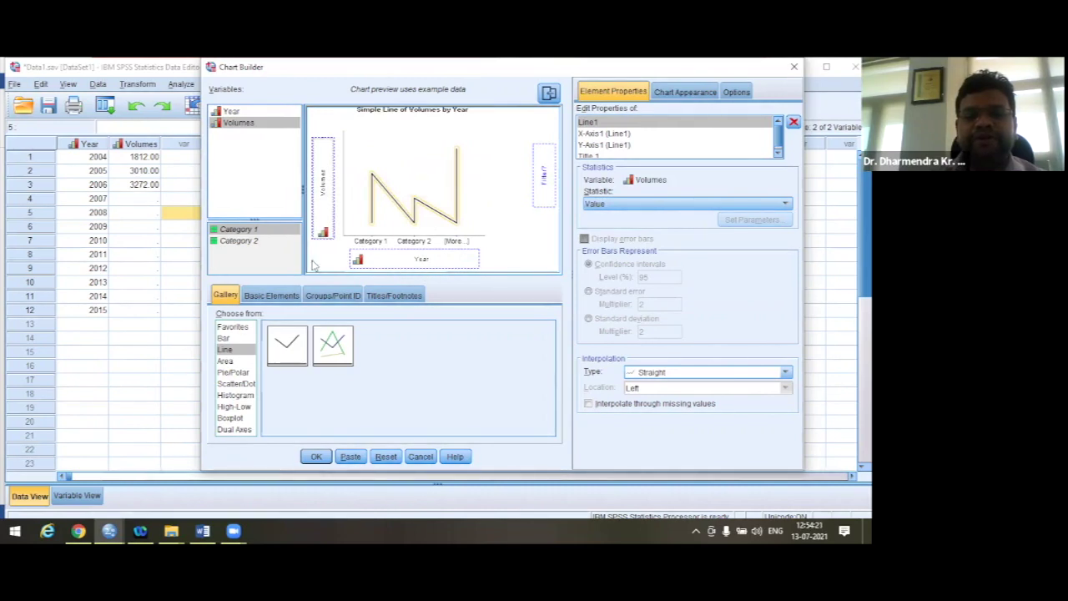
left_click(315, 457)
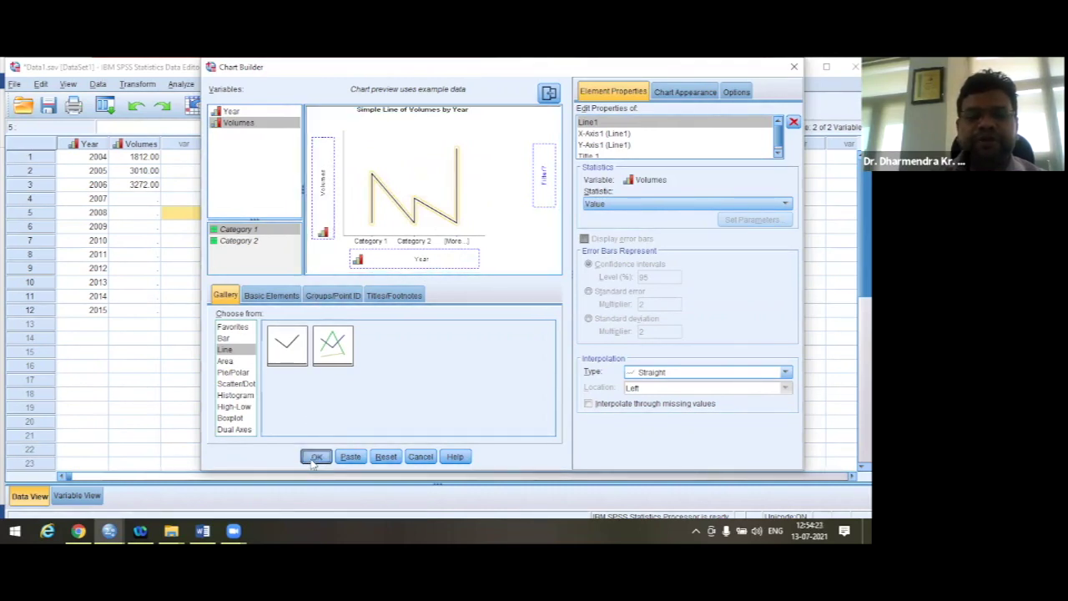
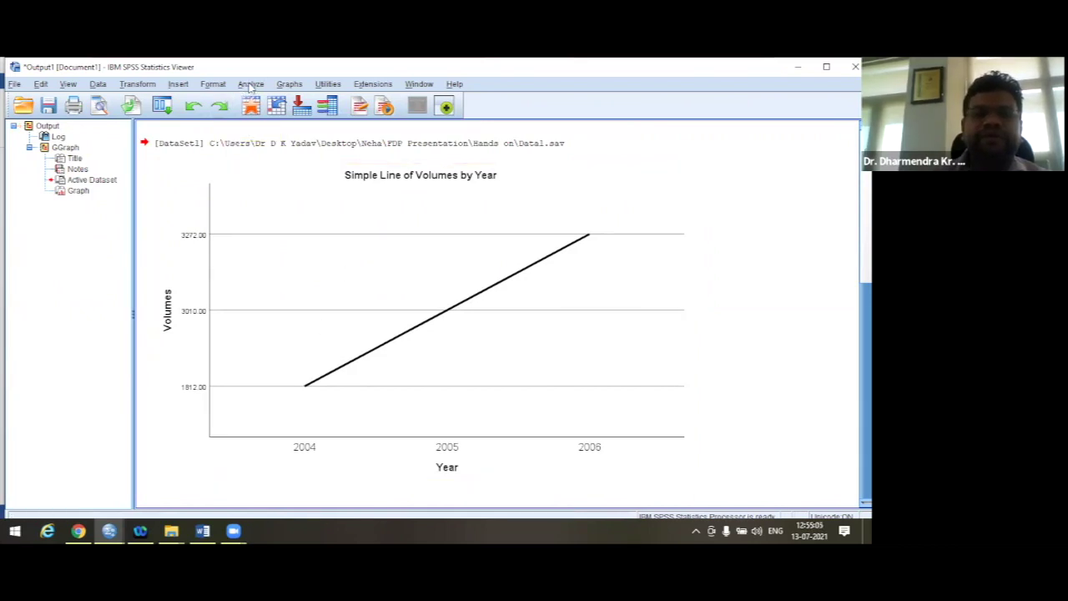
Step: Start creating a traditional forecasting model and choose to define the date and time of the series
left_click(251, 86)
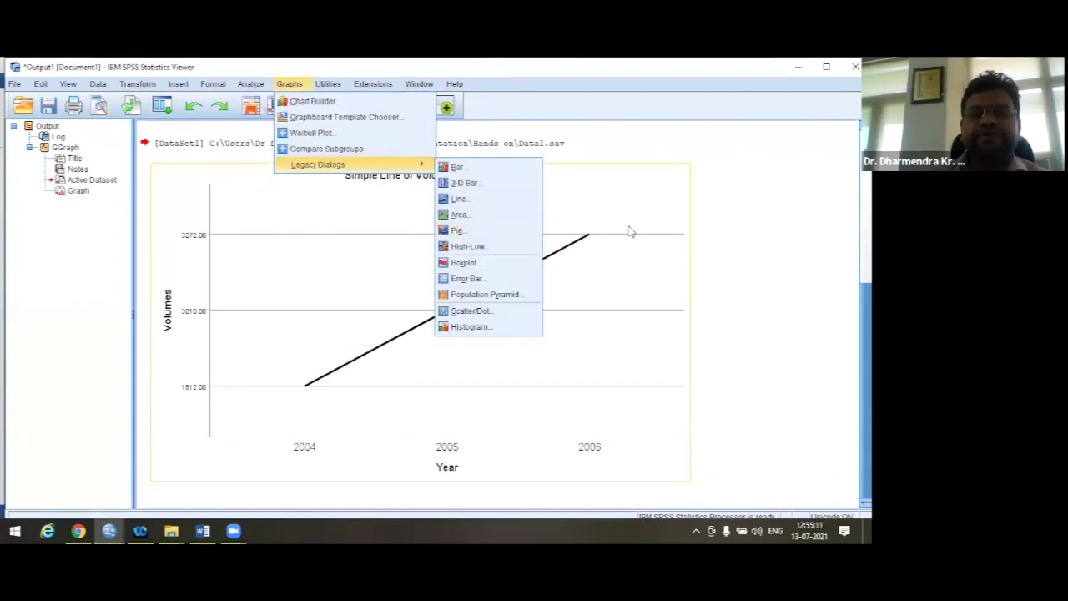
left_click(305, 162)
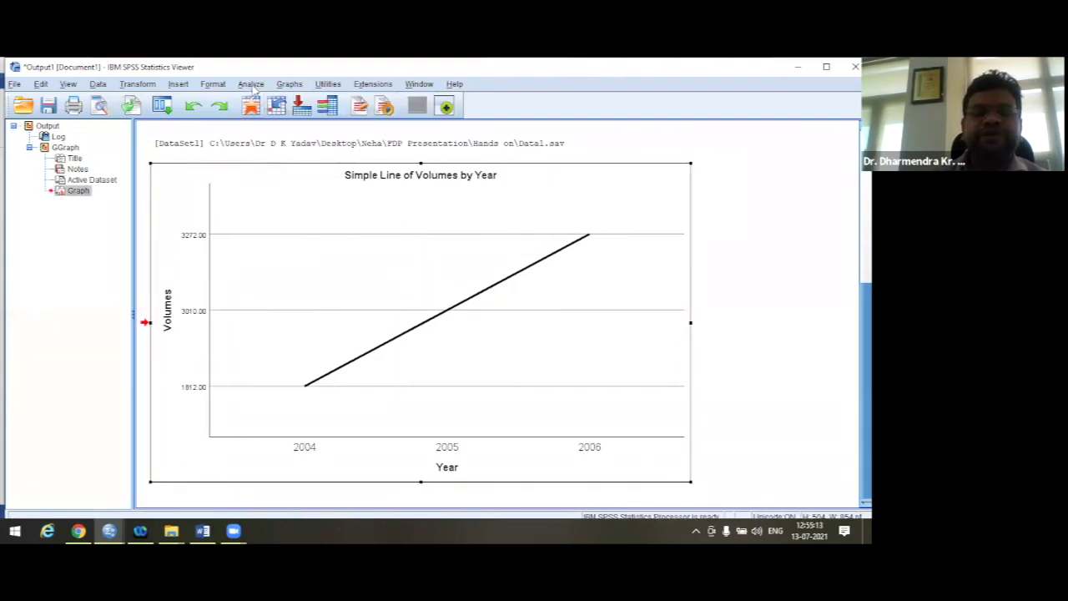
left_click(251, 85)
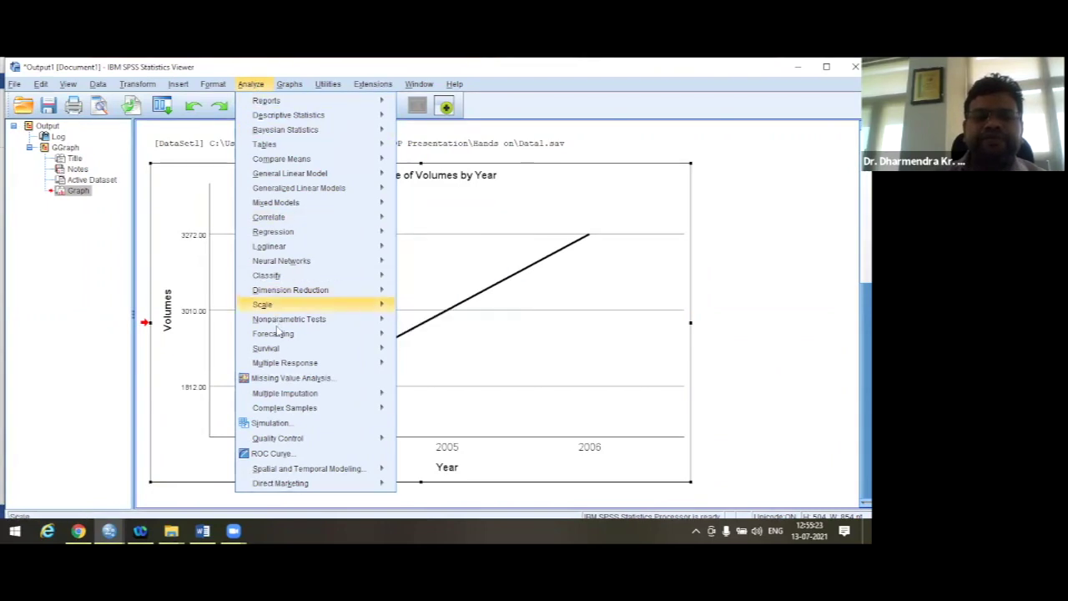
mouse_move(278, 335)
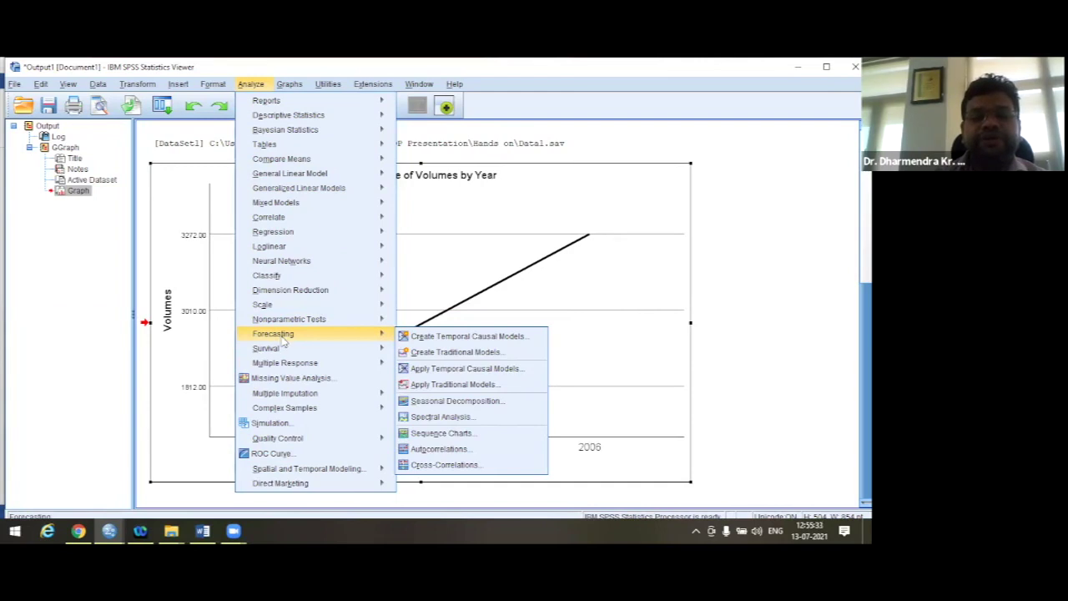
left_click(434, 352)
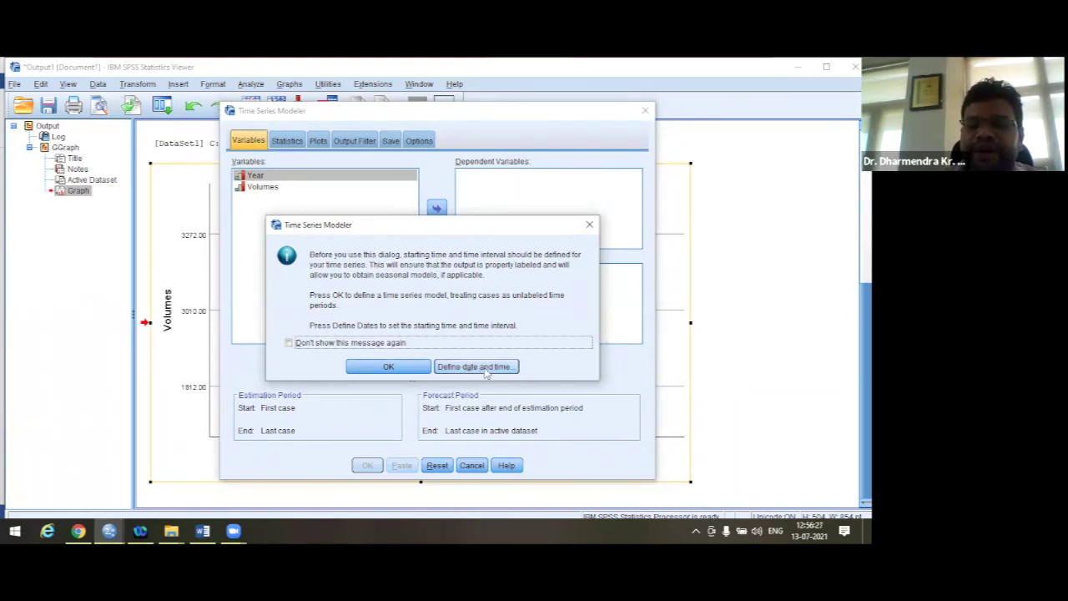
left_click(485, 370)
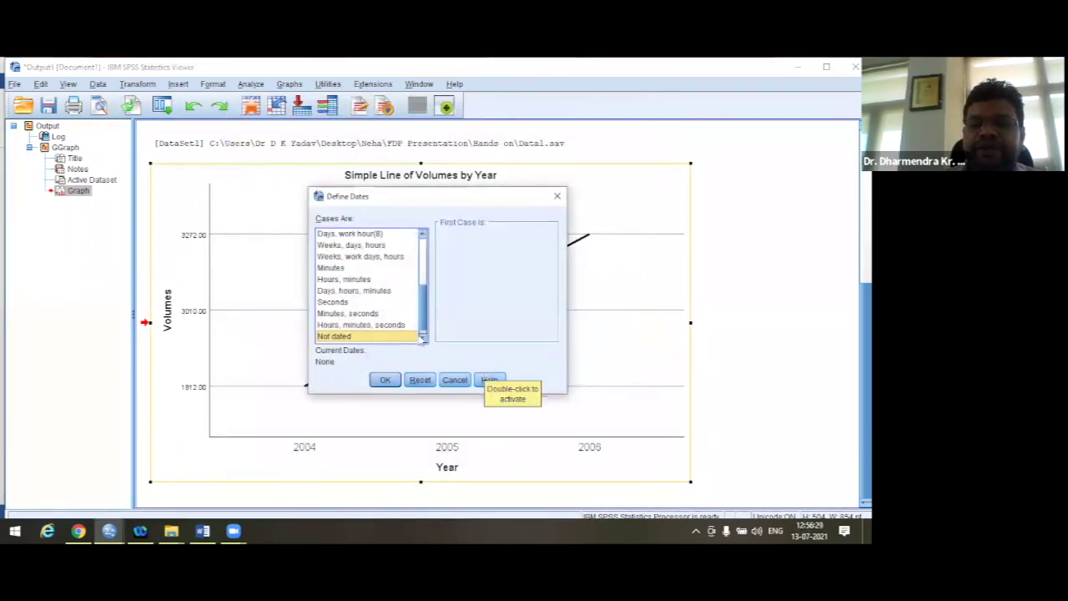
Step: Define the cases as Years with 2004 as the year of the first case
left_click(422, 236)
left_click(422, 236)
left_click(423, 236)
left_click(422, 235)
left_click(423, 236)
left_click(422, 235)
left_click(422, 235)
left_click(422, 235)
left_click(422, 236)
left_click(422, 235)
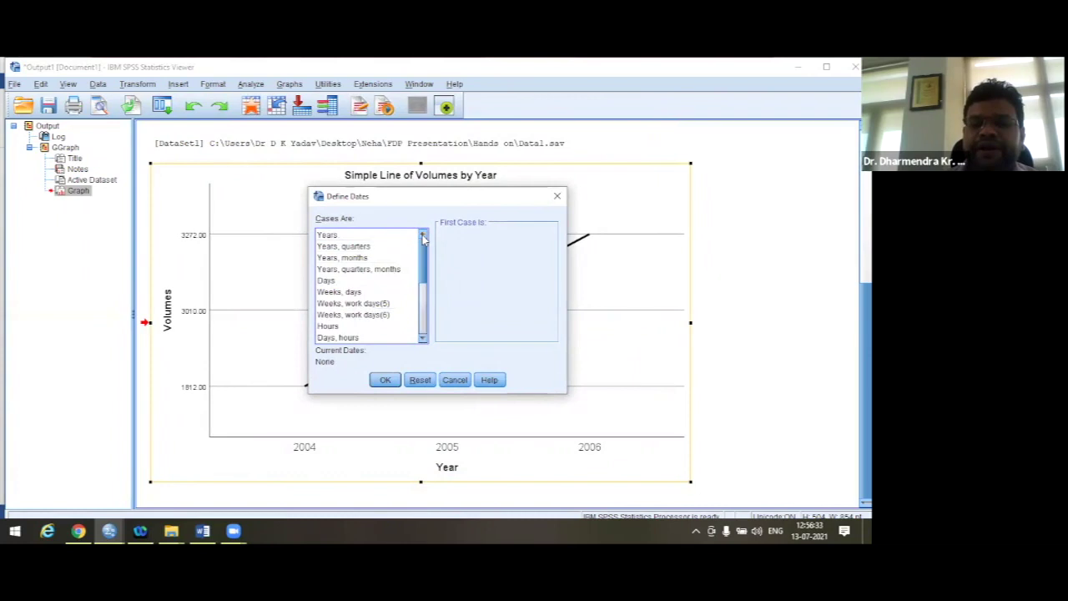
left_click(331, 237)
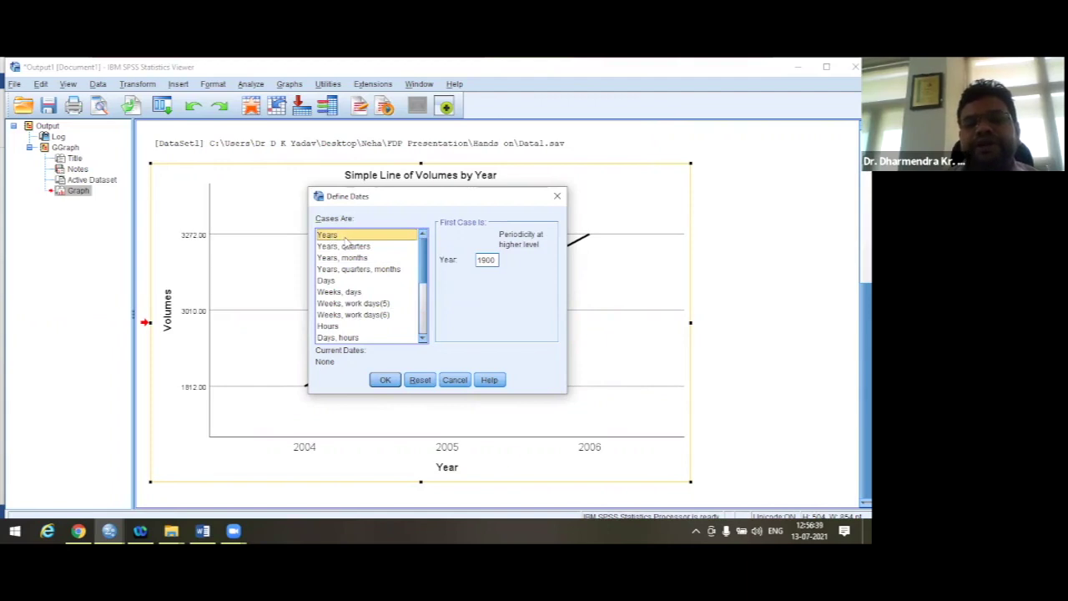
left_click(496, 259)
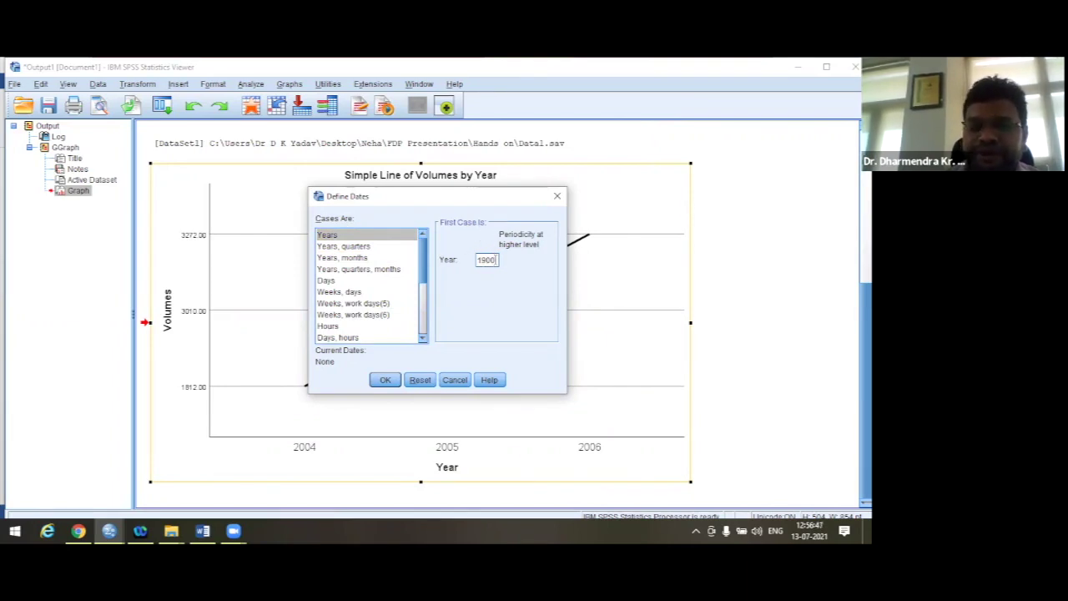
key("BackSpace")
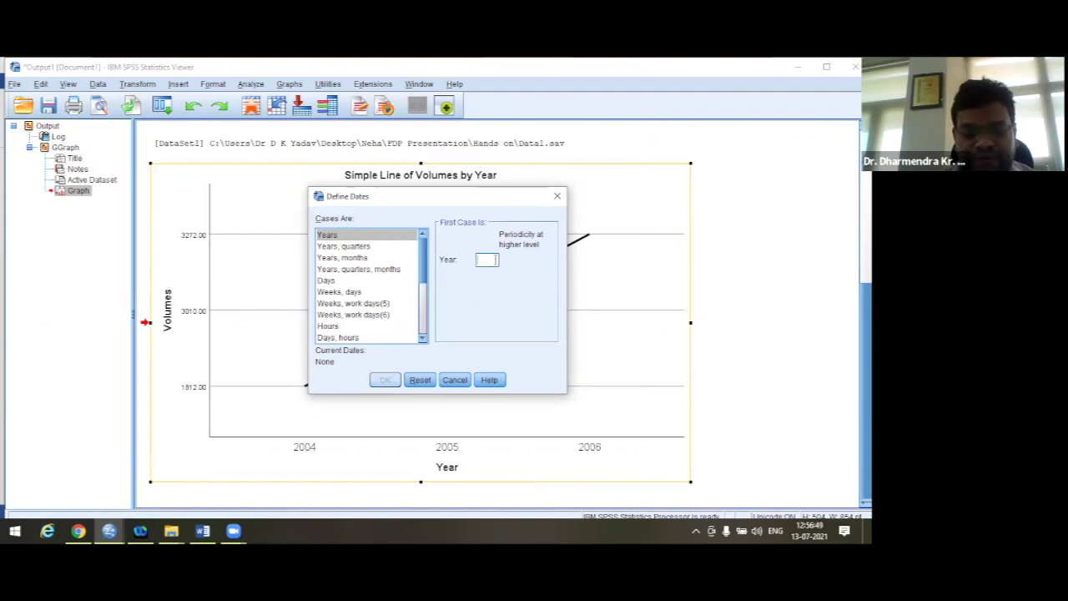
type("2004")
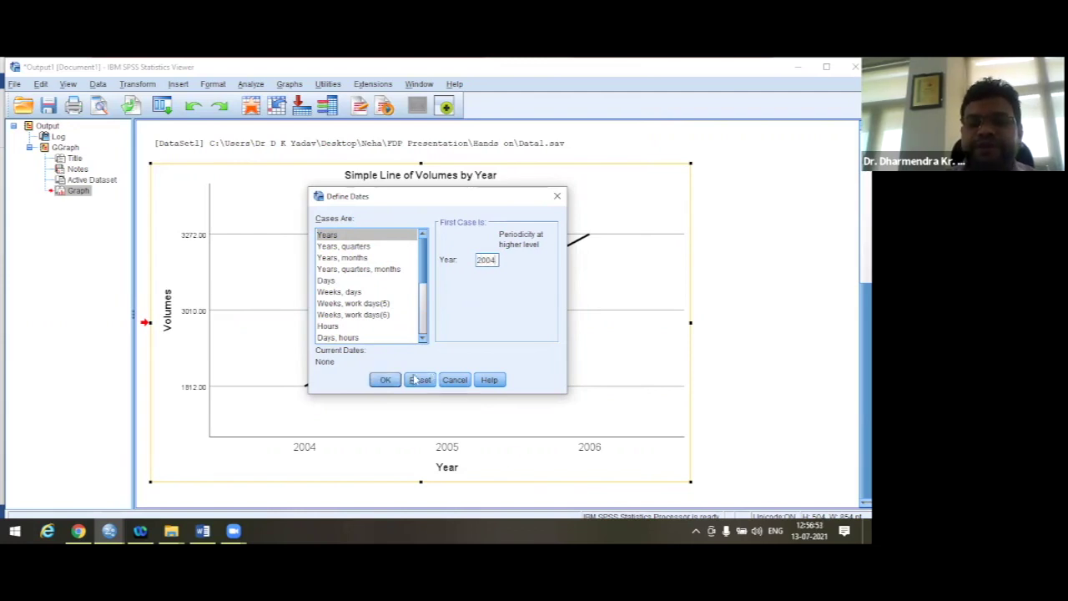
left_click(383, 380)
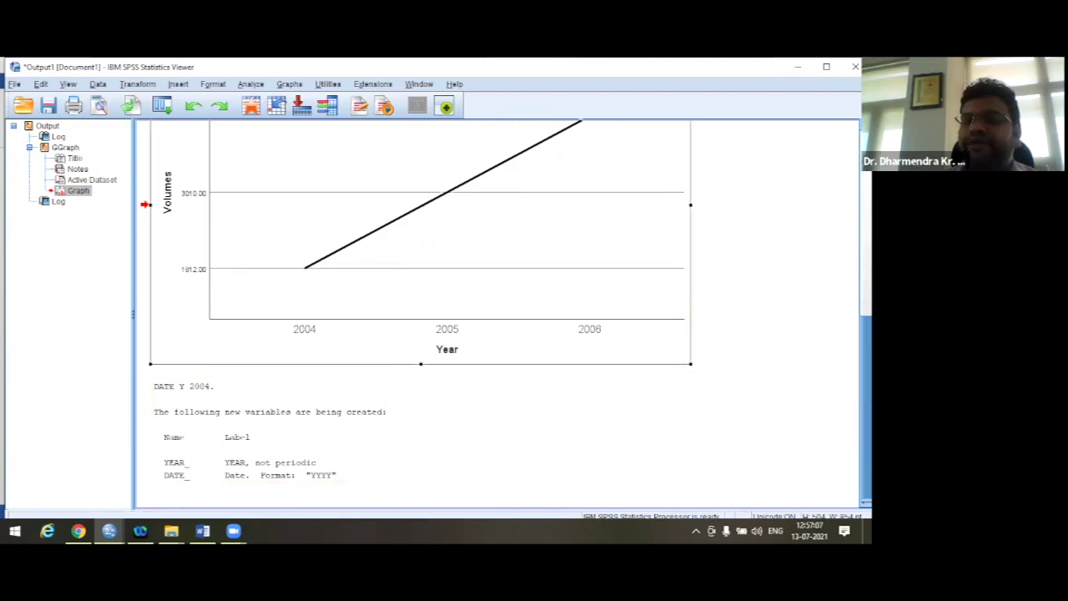
Step: Start creating a traditional forecasting model with Volumes as the dependent variable and Year as the independent variable
scroll(501, 313, "up", 10)
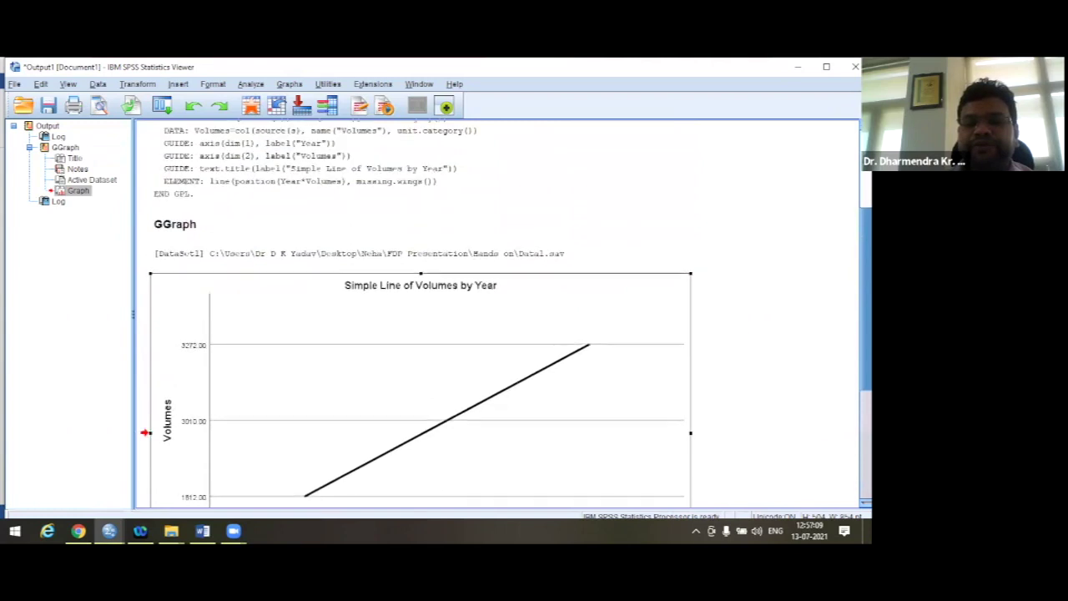
scroll(501, 313, "up", 2)
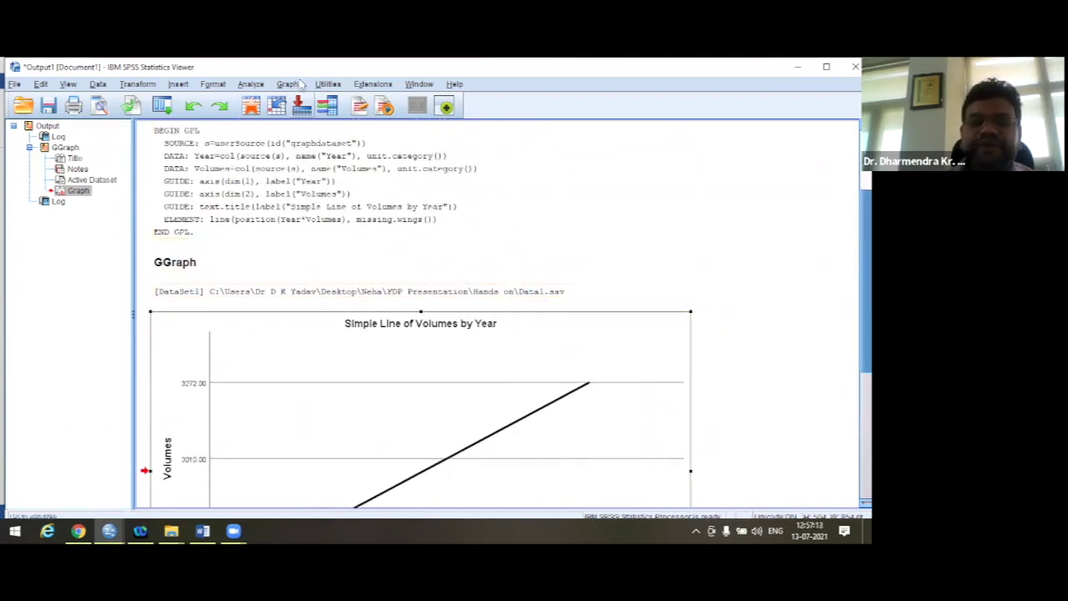
left_click(250, 84)
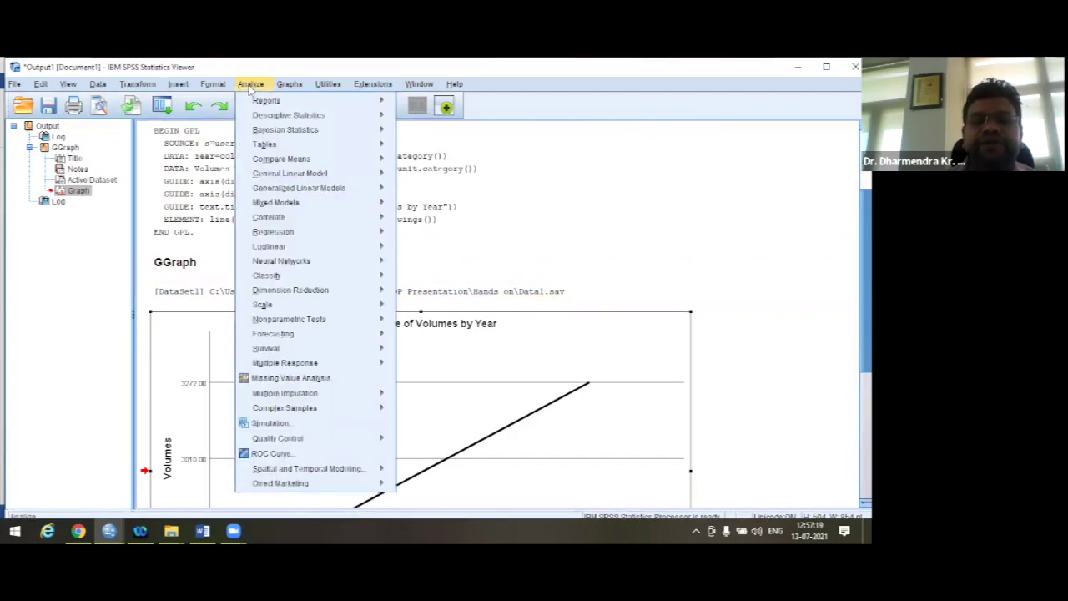
mouse_move(290, 335)
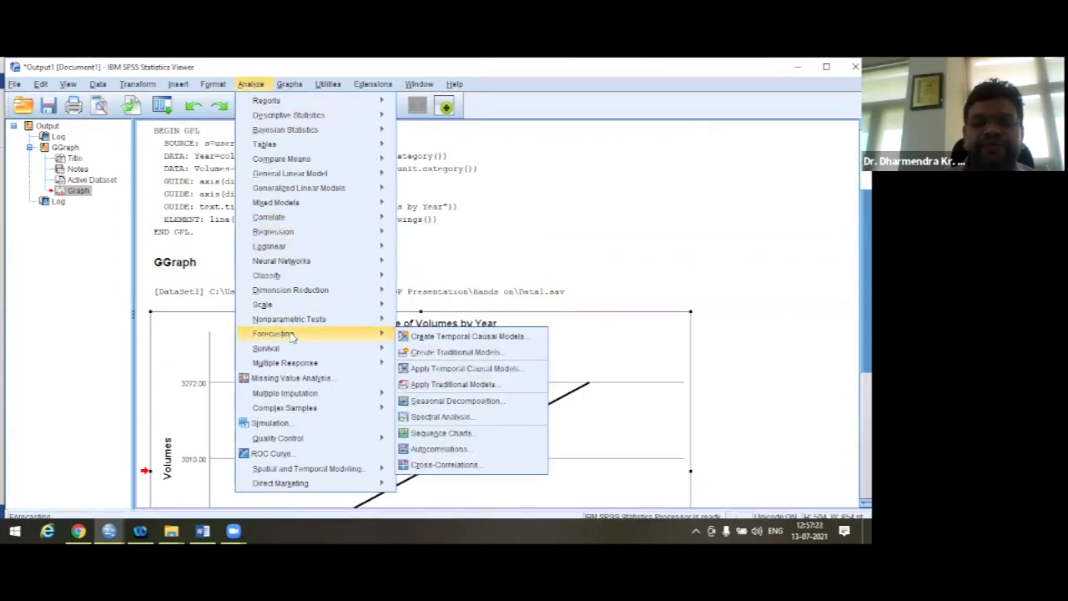
left_click(458, 353)
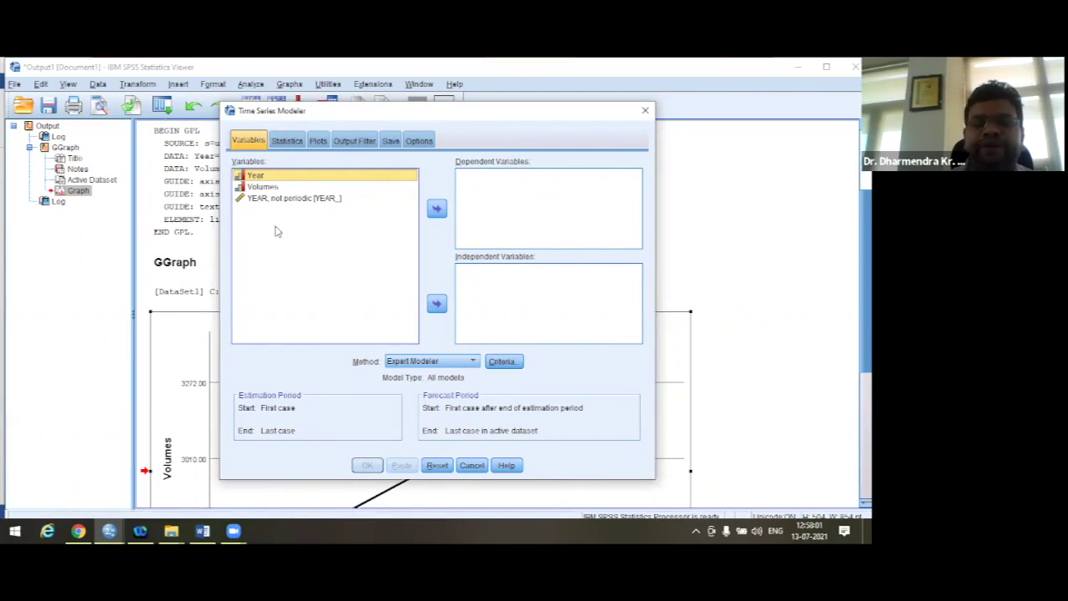
left_click(273, 187)
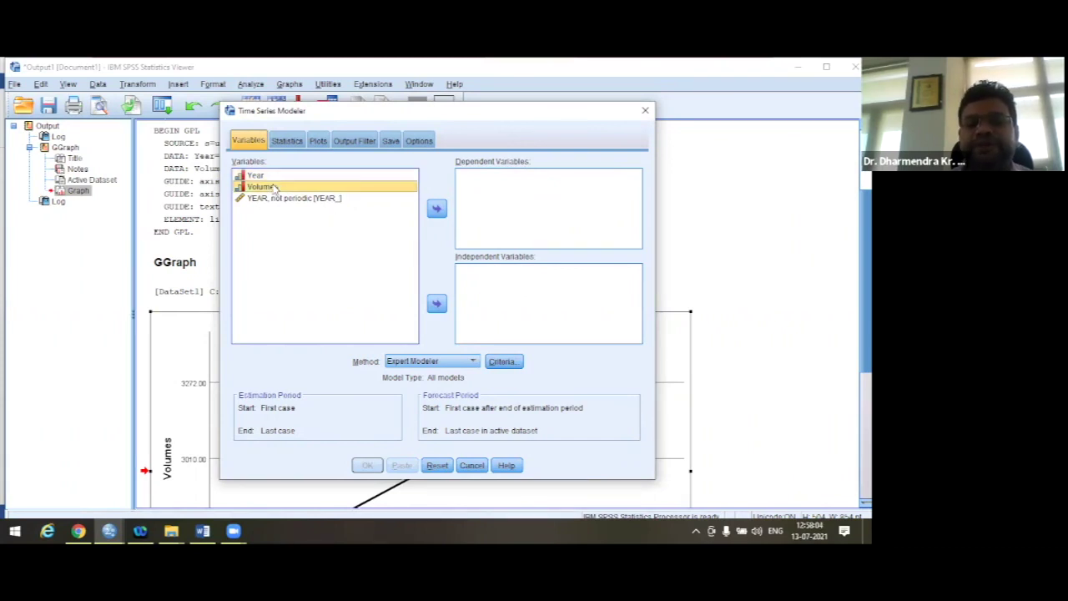
left_click(435, 210)
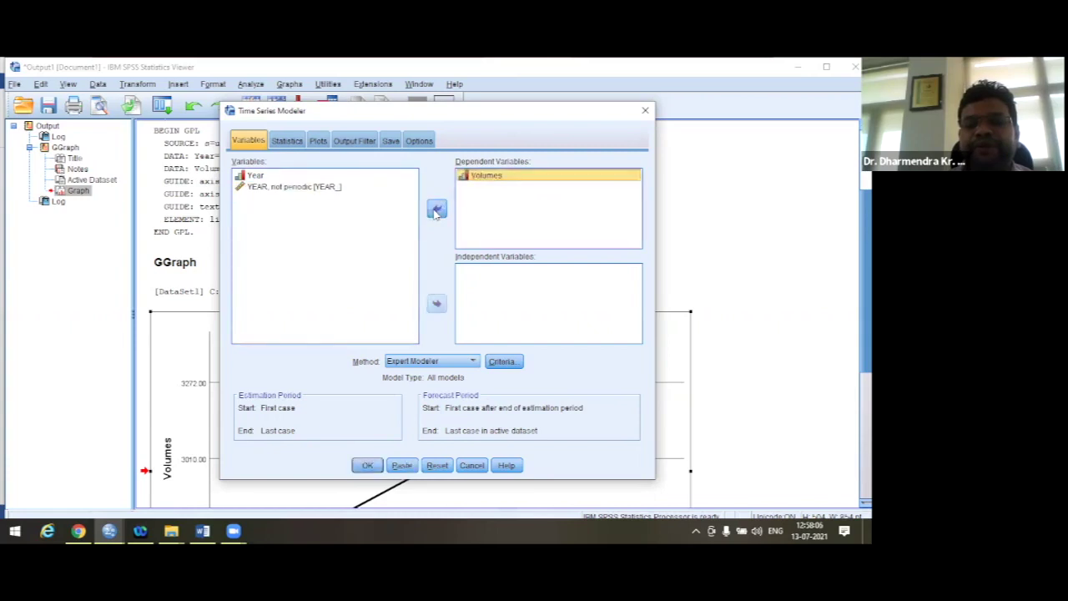
left_click(272, 177)
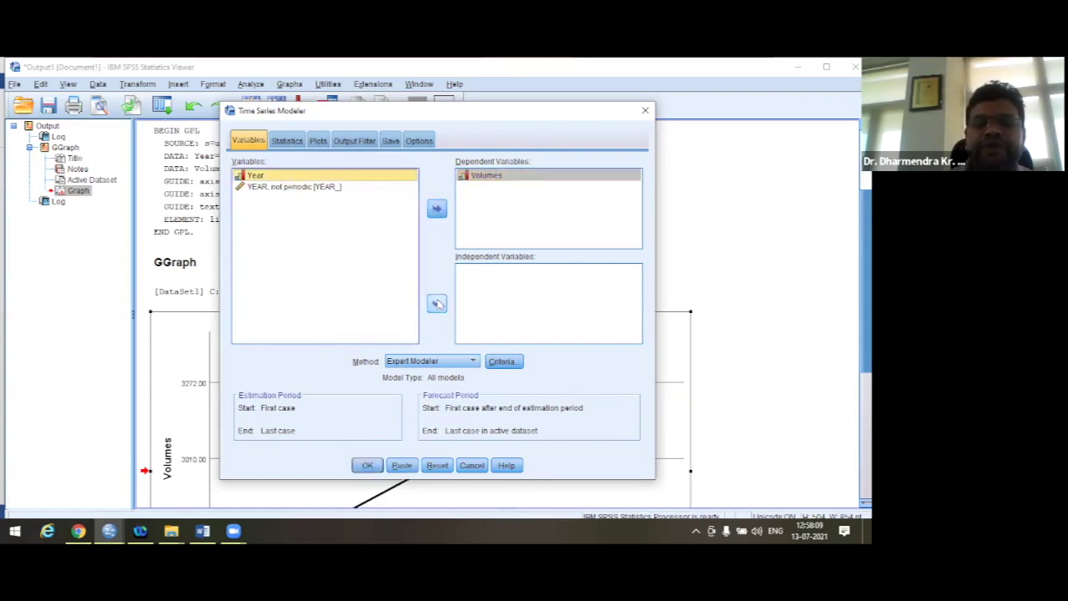
left_click(437, 302)
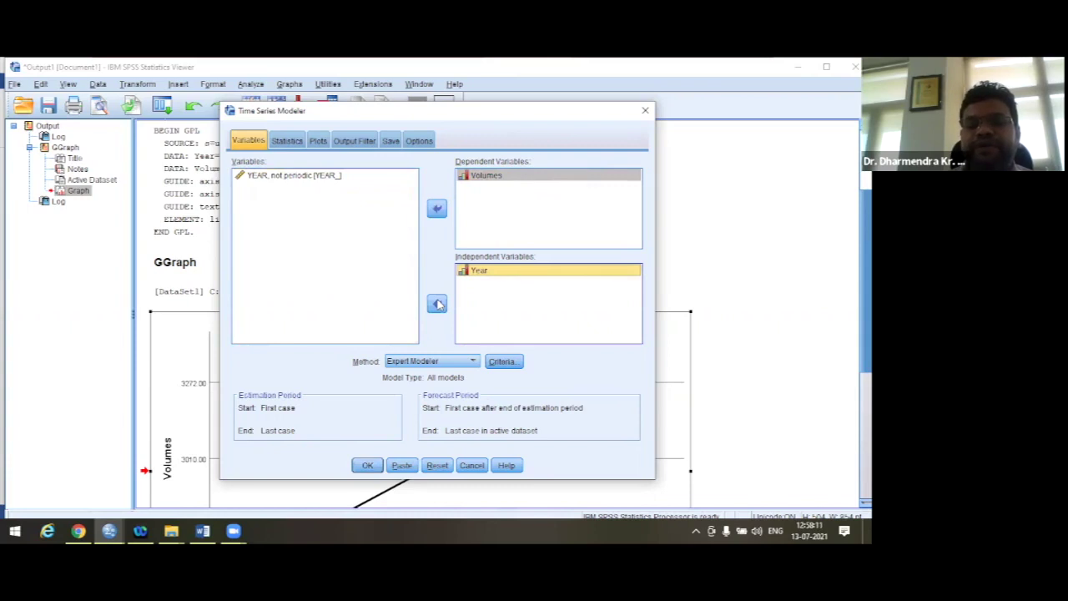
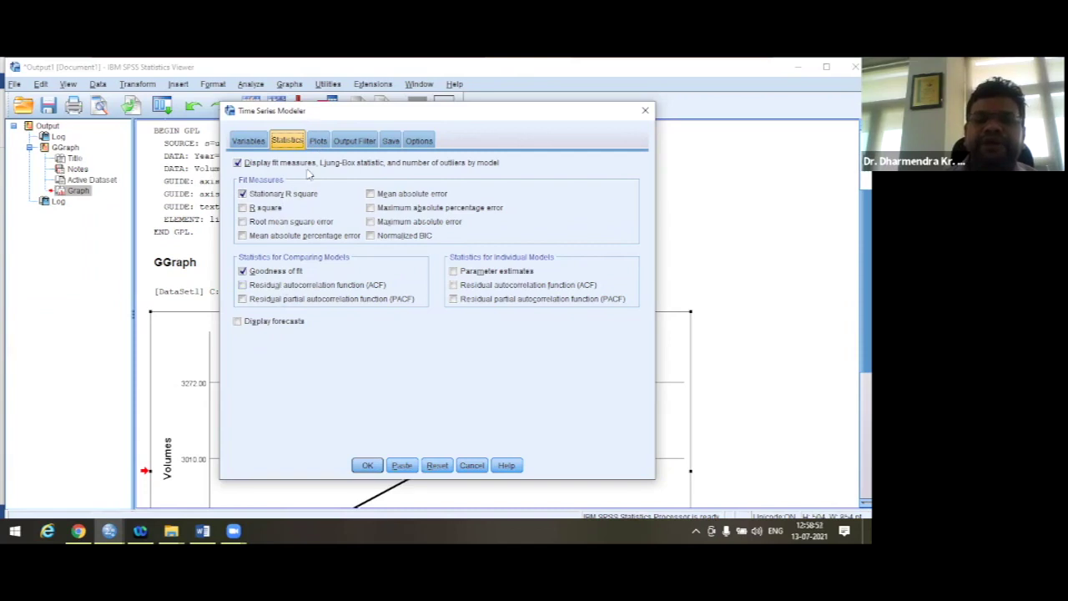
Step: Set the model to save predicted values and the lower and upper confidence limits, and run it
left_click(318, 141)
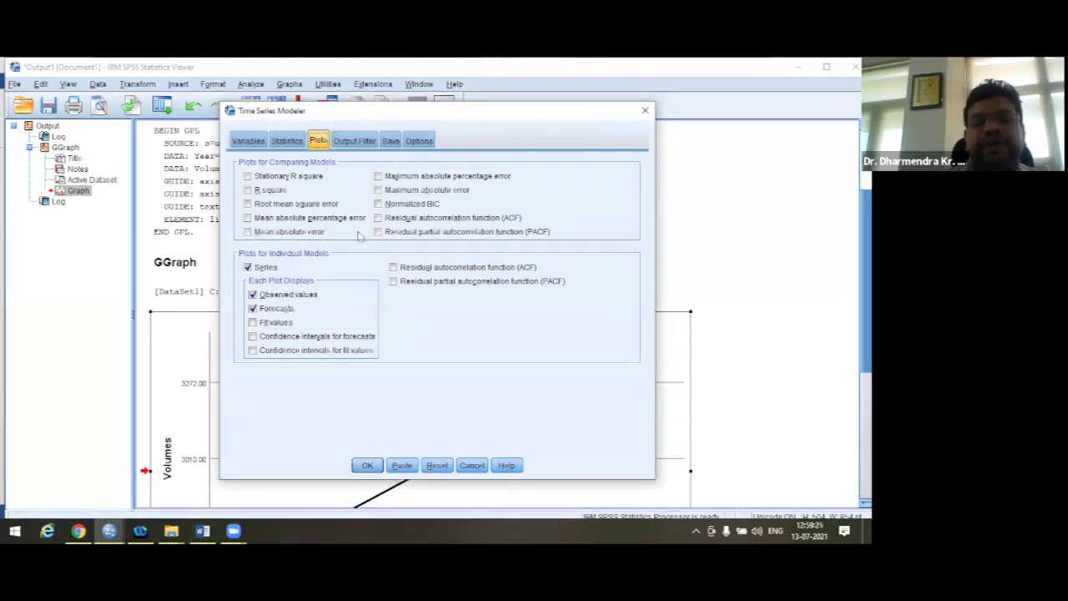
left_click(355, 142)
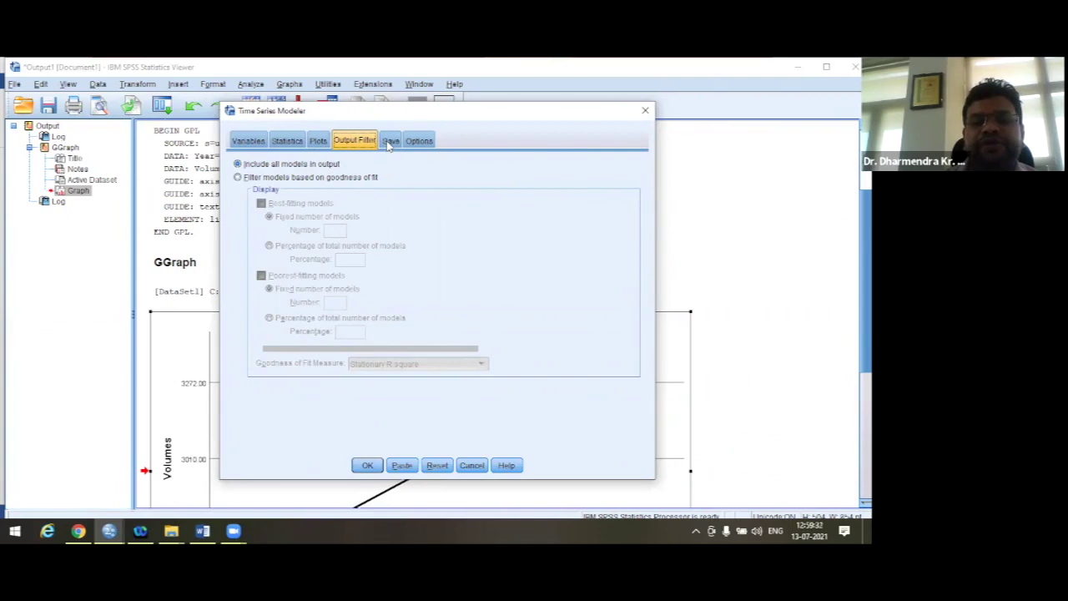
left_click(389, 142)
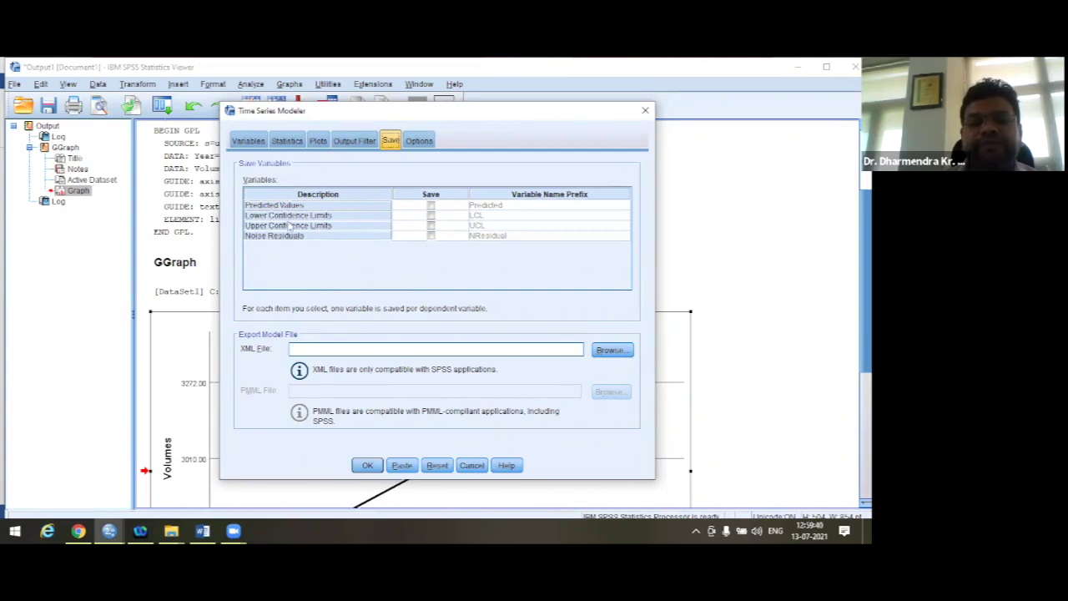
left_click(430, 205)
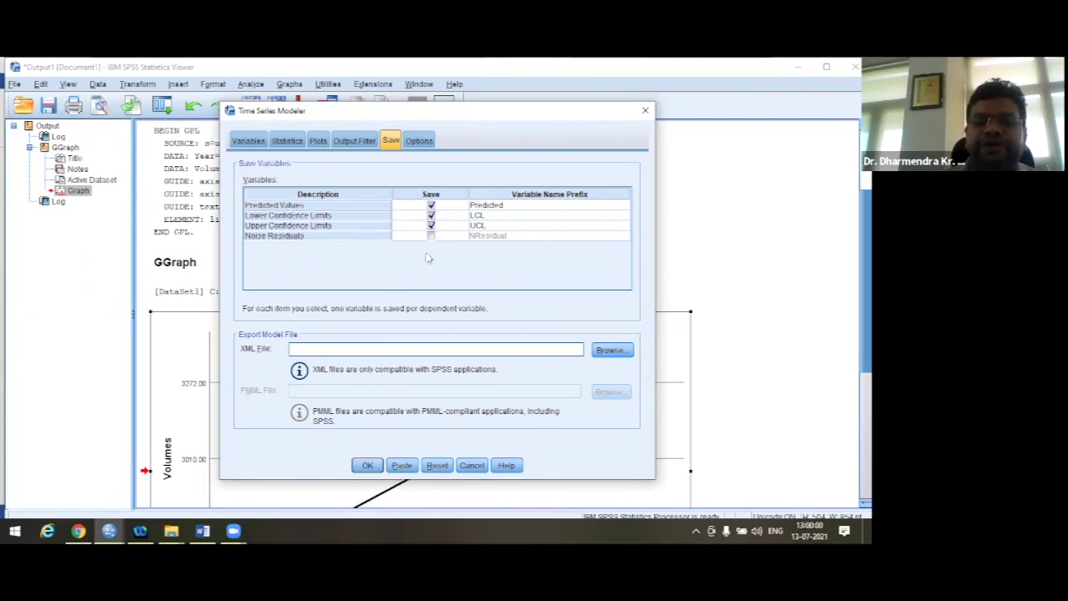
left_click(419, 141)
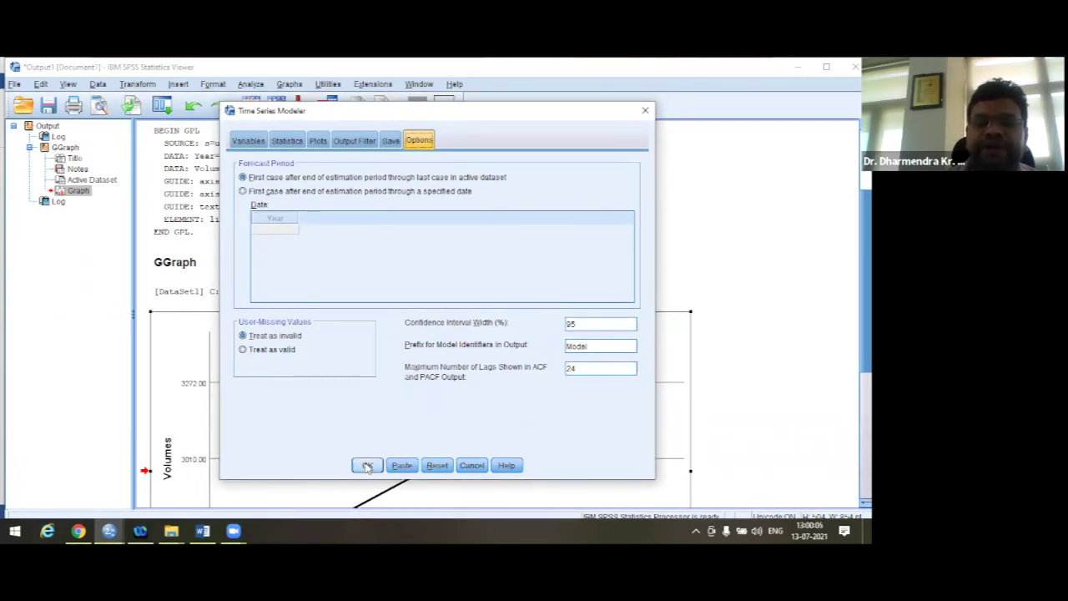
left_click(367, 466)
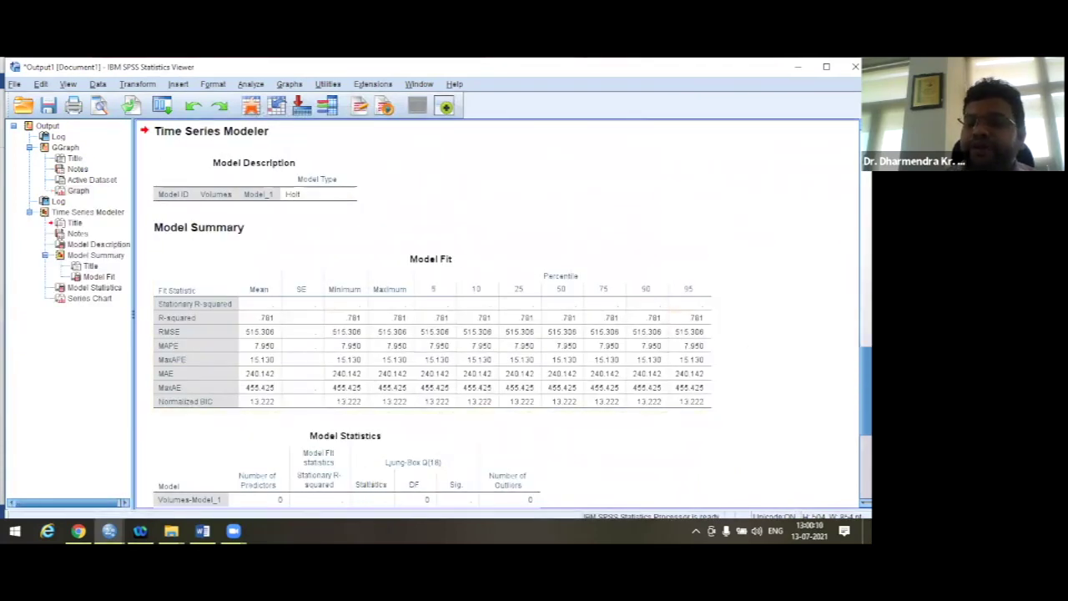
Step: Examine the Time Series Modeler output and the model type in the Model Description table
scroll(512, 315, "down", 2)
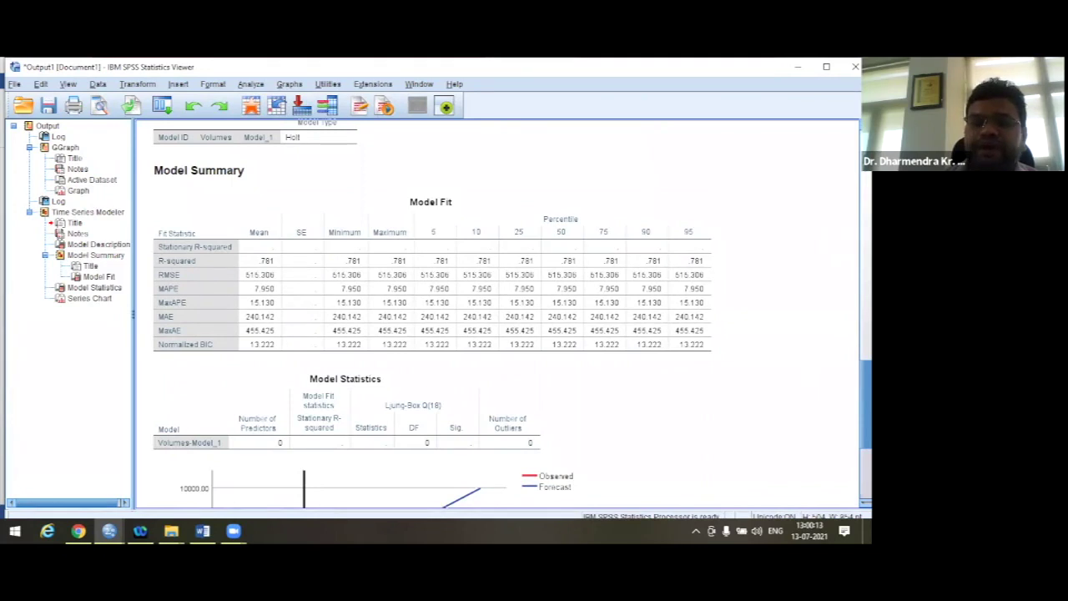
scroll(512, 315, "up", 5)
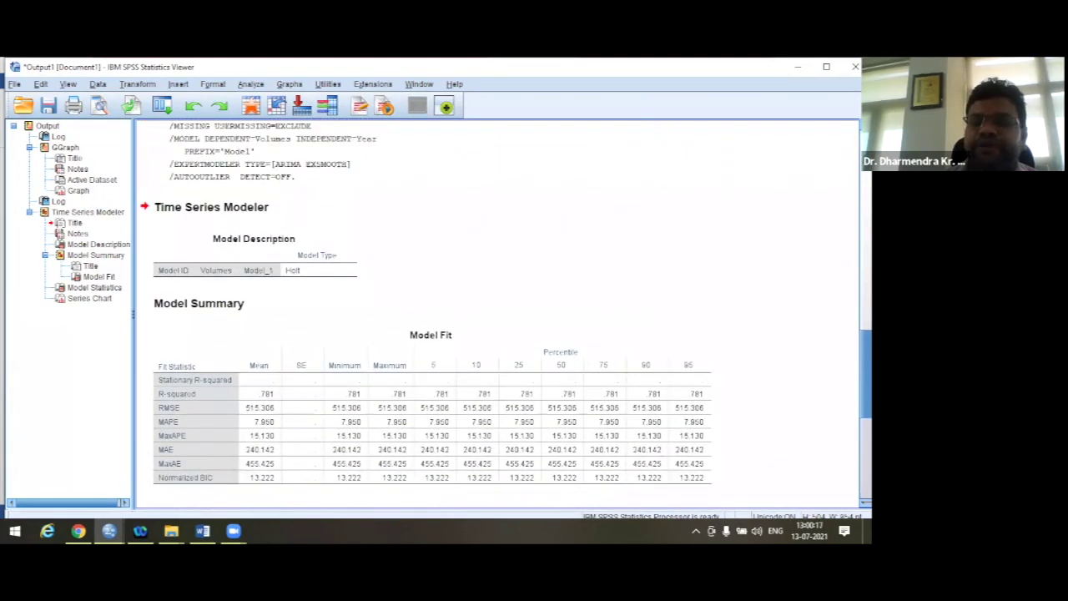
scroll(507, 310, "up", 1)
left_click(239, 265)
left_click(231, 231)
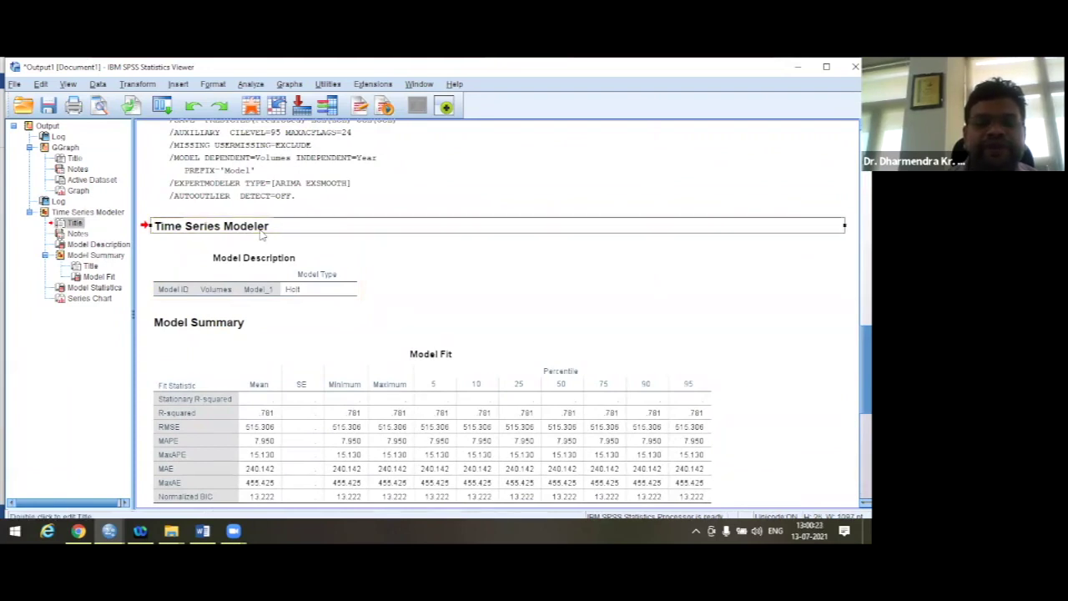
left_click(268, 282)
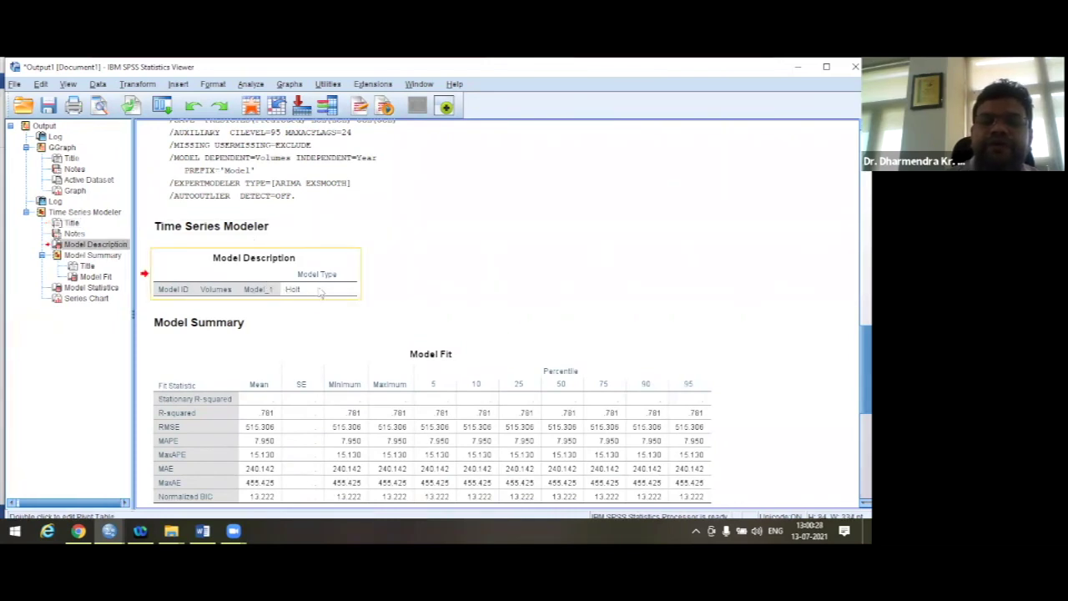
double_click(294, 292)
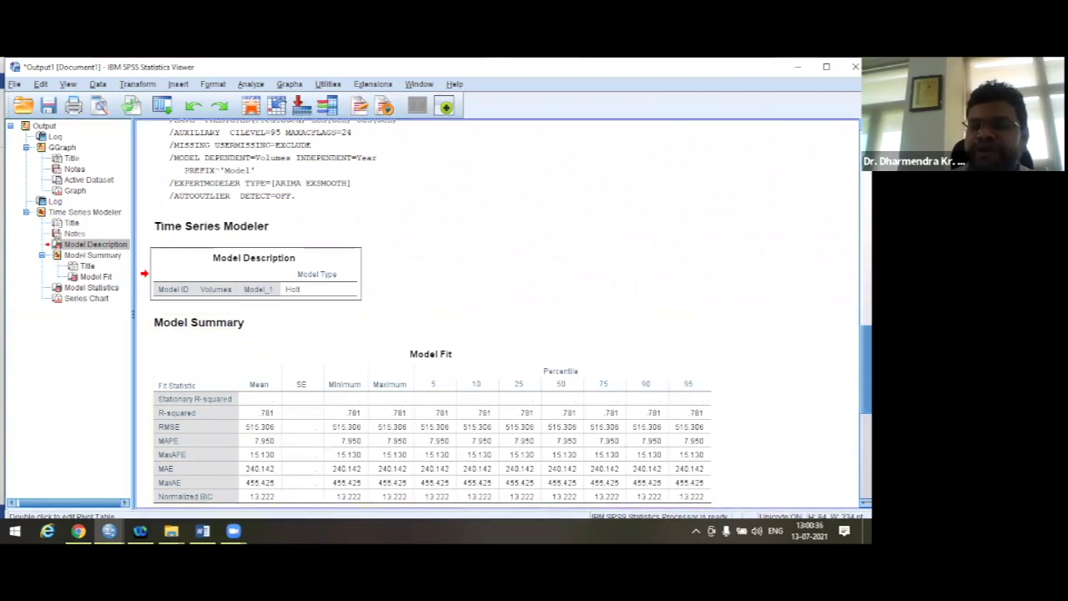
Step: Review the Model Fit and Model Statistics tables and the series chart of observed and forecast volumes
scroll(500, 312, "down", 5)
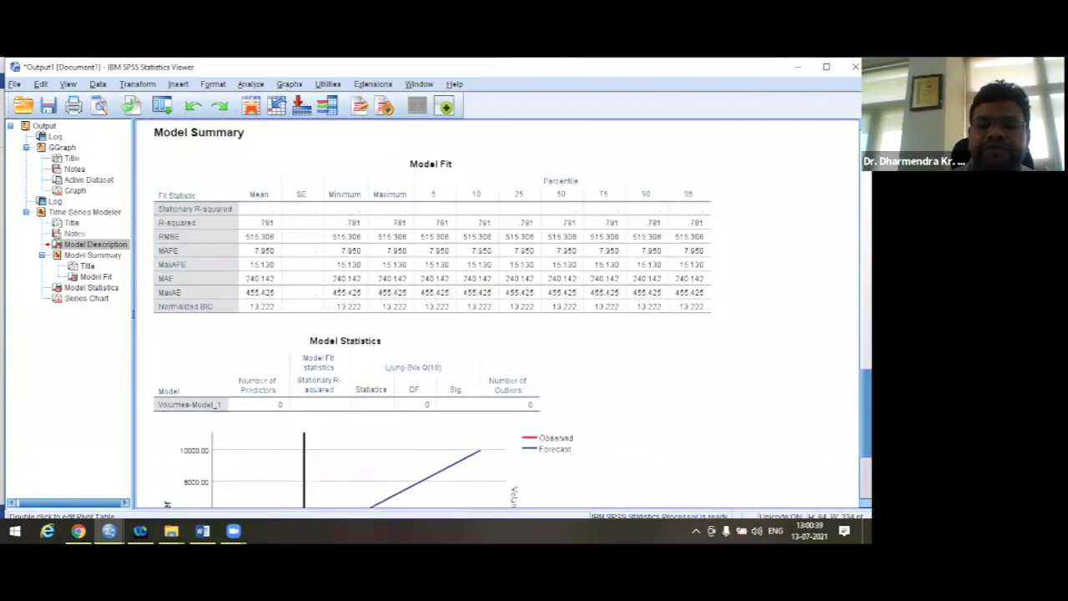
scroll(501, 313, "down", 2)
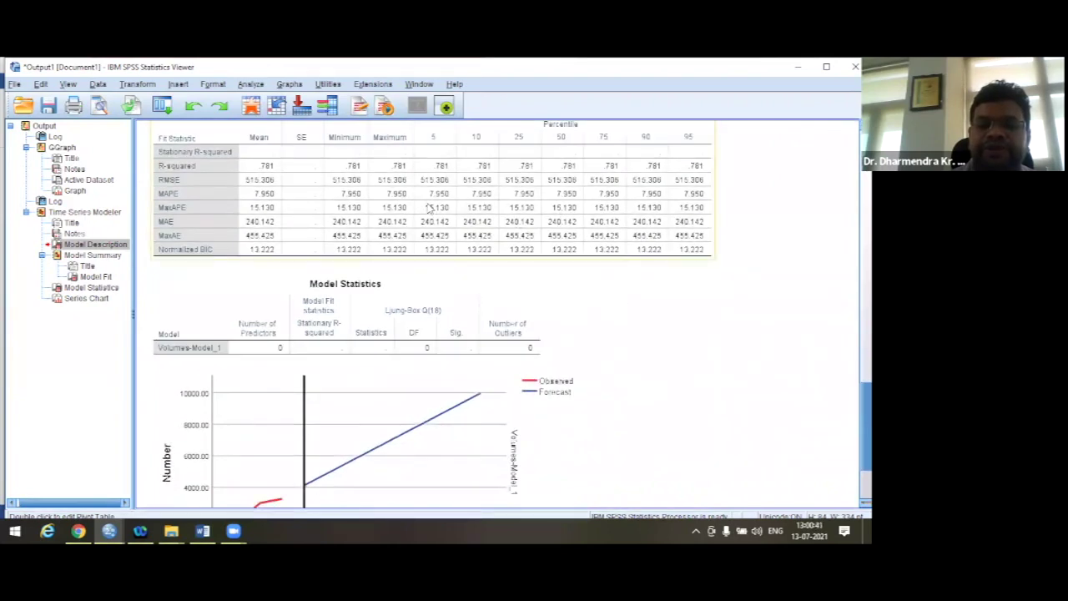
left_click(376, 326)
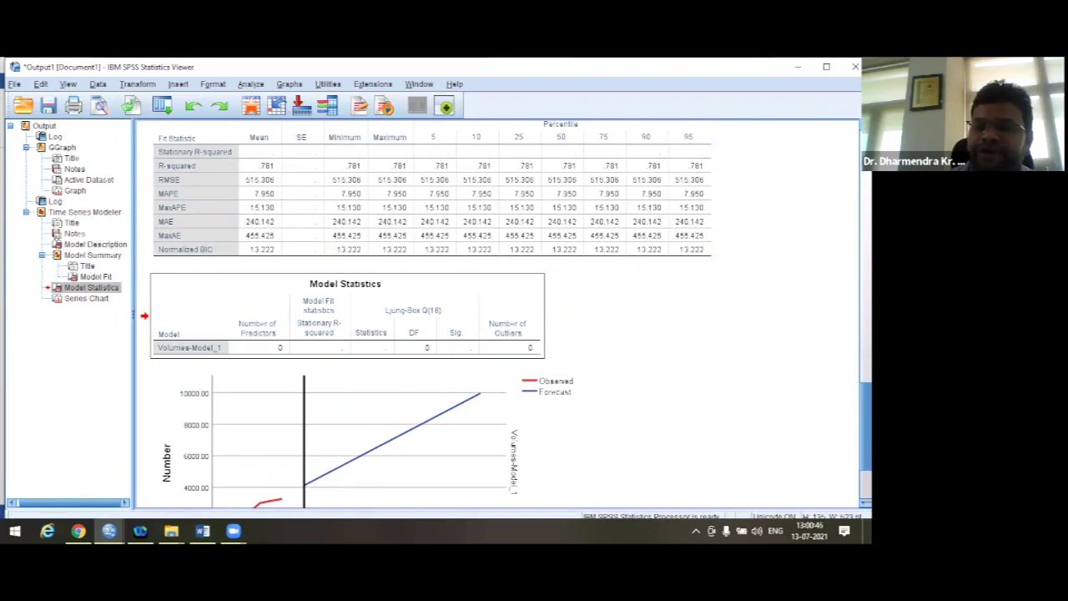
scroll(501, 313, "down", 3)
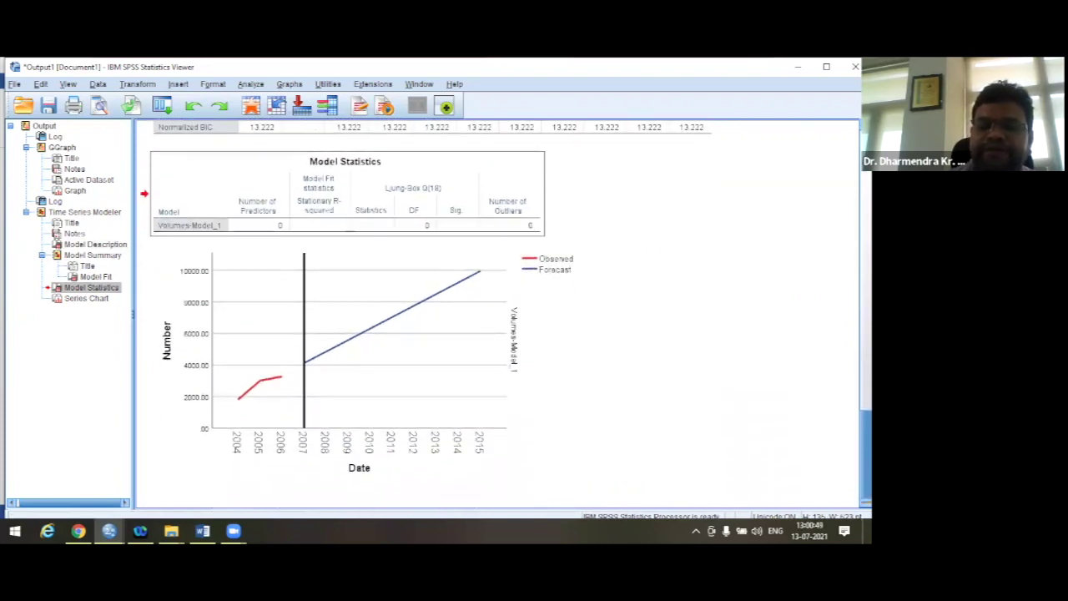
left_click(275, 355)
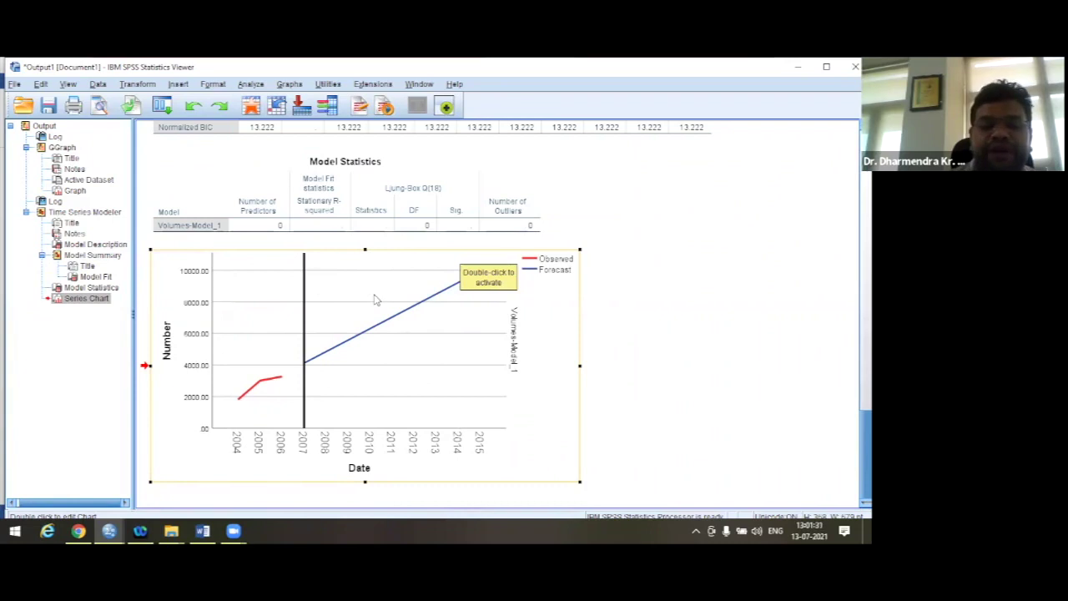
Step: Open the series chart for editing and change its horizontal axis title to Year
double_click(403, 352)
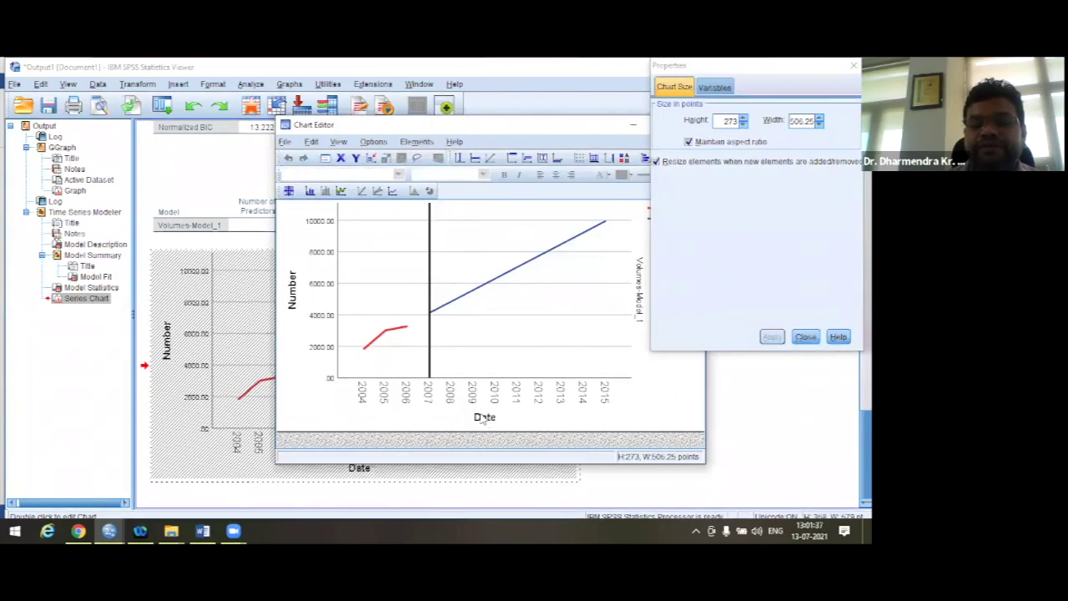
left_click(483, 418)
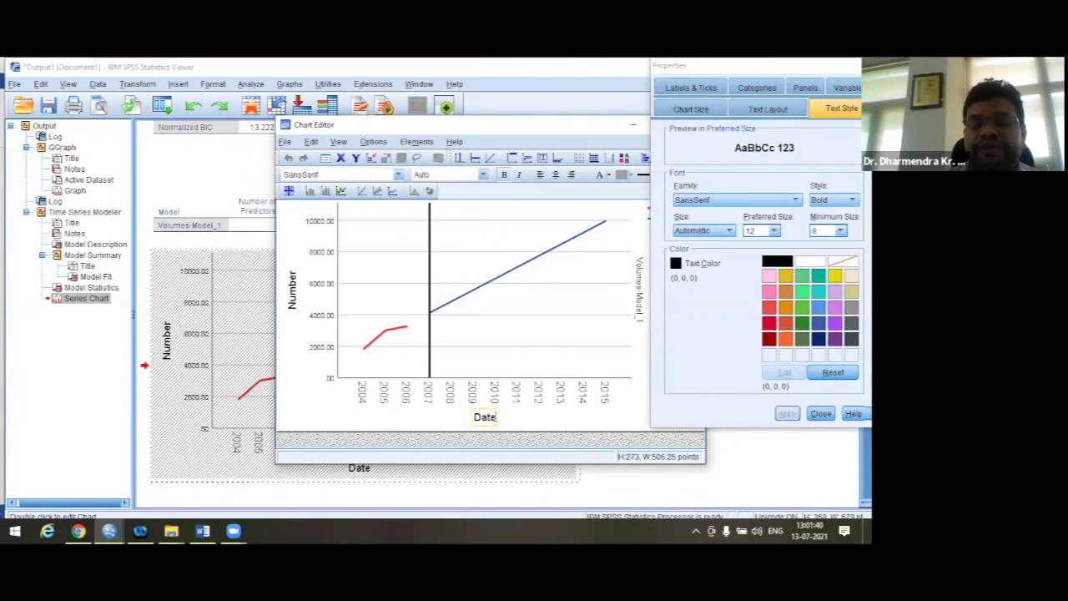
left_click(493, 416)
key("BackSpace")
key("BackSpace")
key("BackSpace")
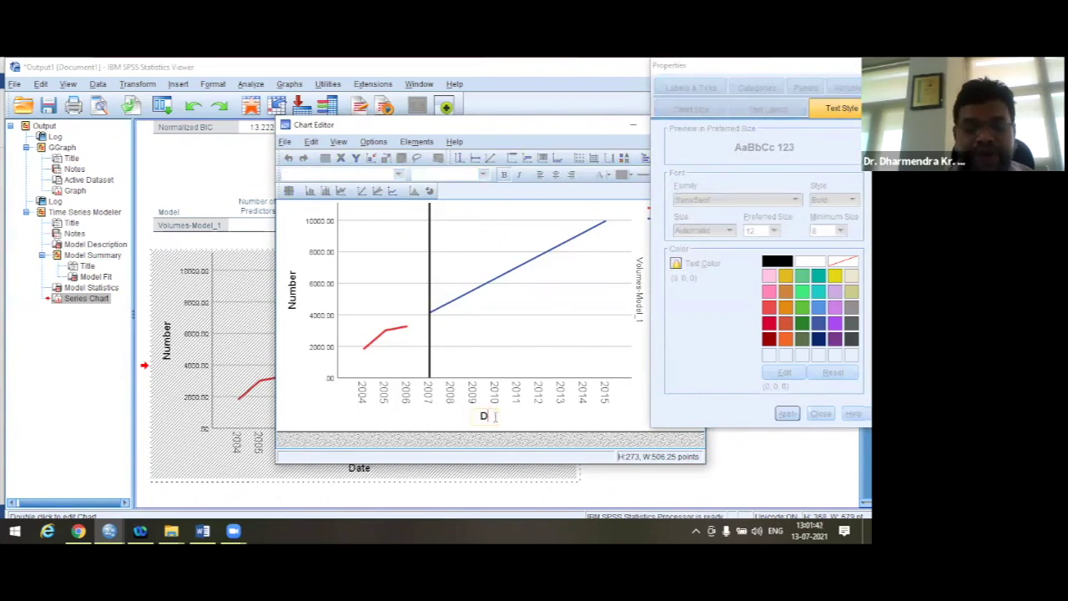
type("Year")
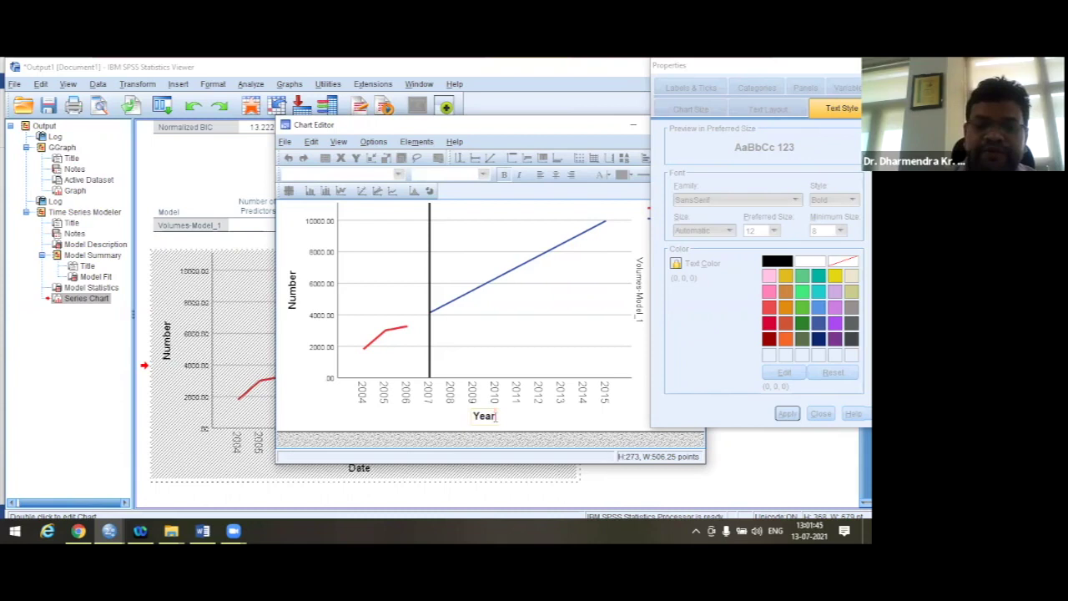
left_click(292, 285)
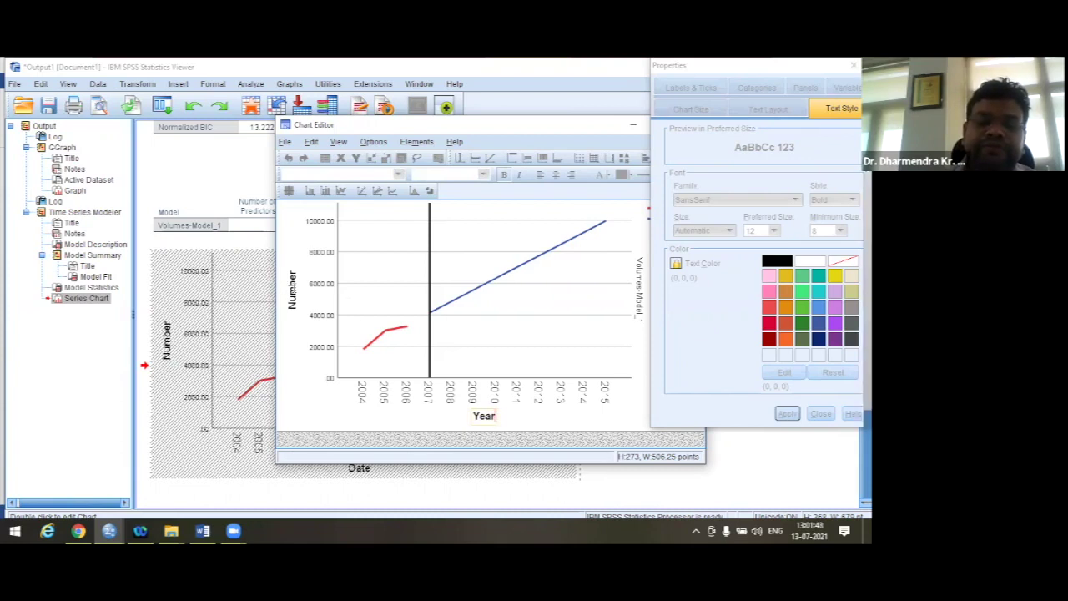
key("Escape")
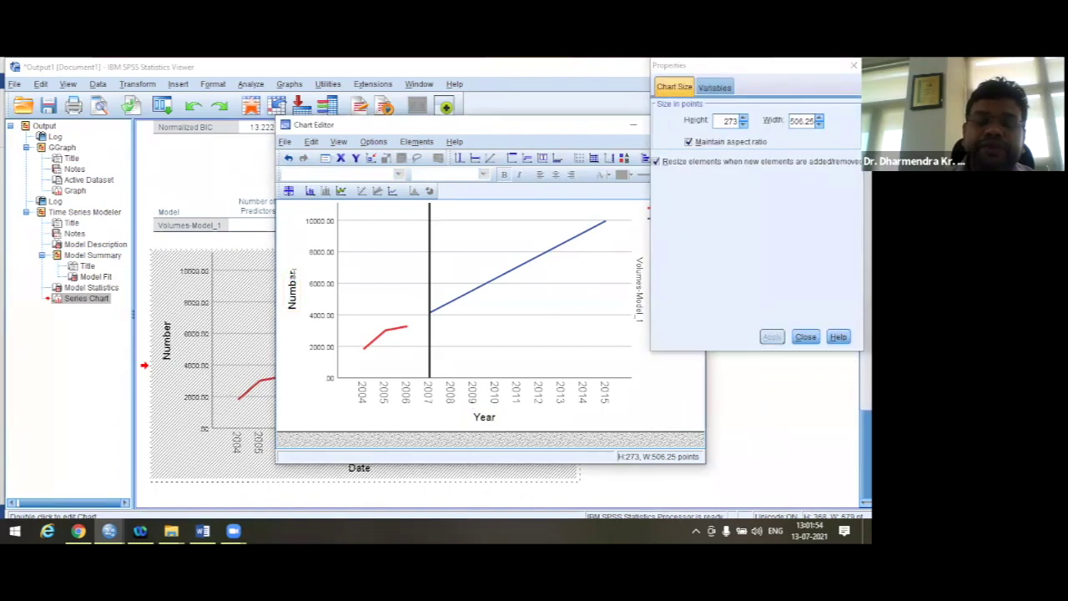
Step: Try to change the chart's vertical axis title to Volumes and close the chart editor
left_click(292, 286)
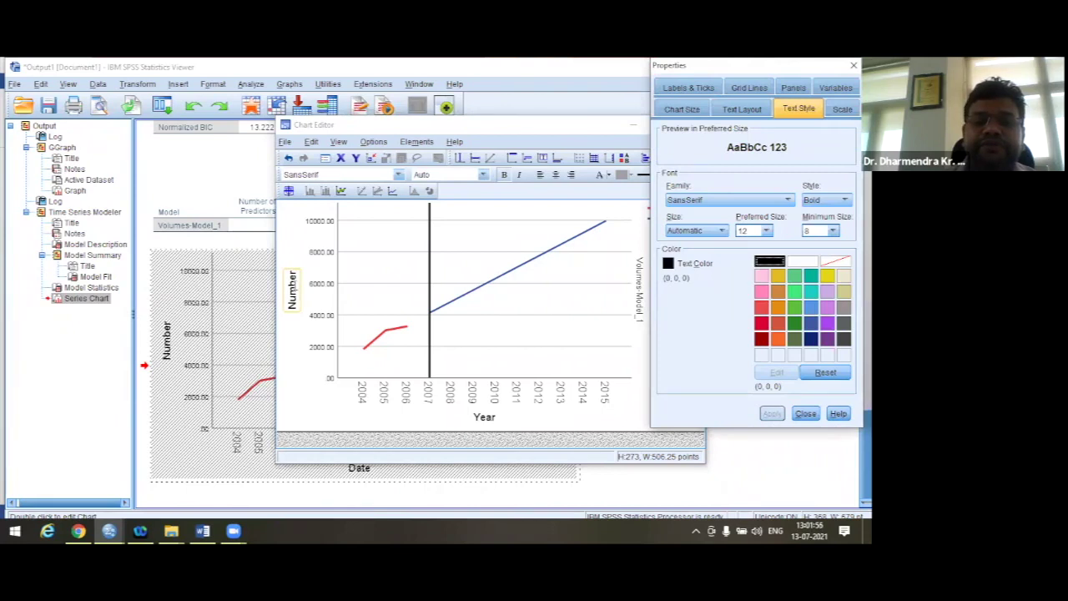
left_click(292, 284)
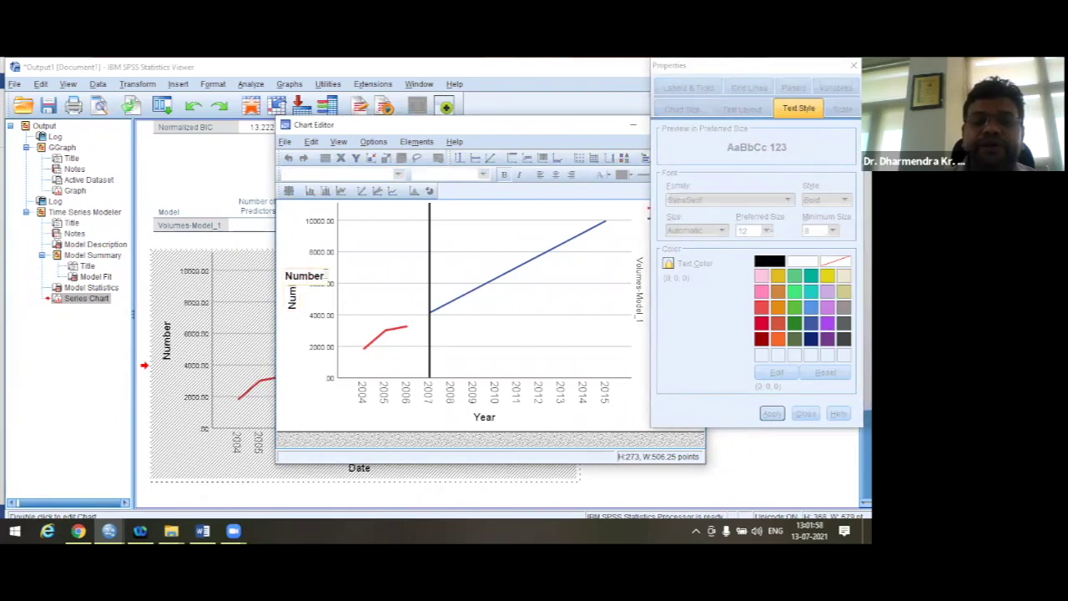
type("N")
type("olumes")
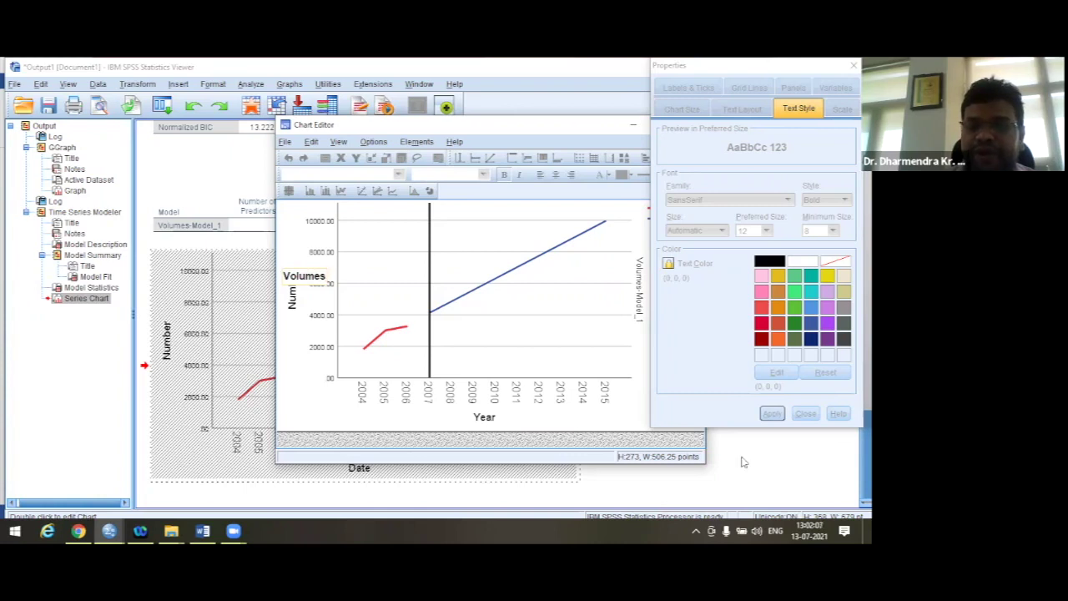
left_click(787, 469)
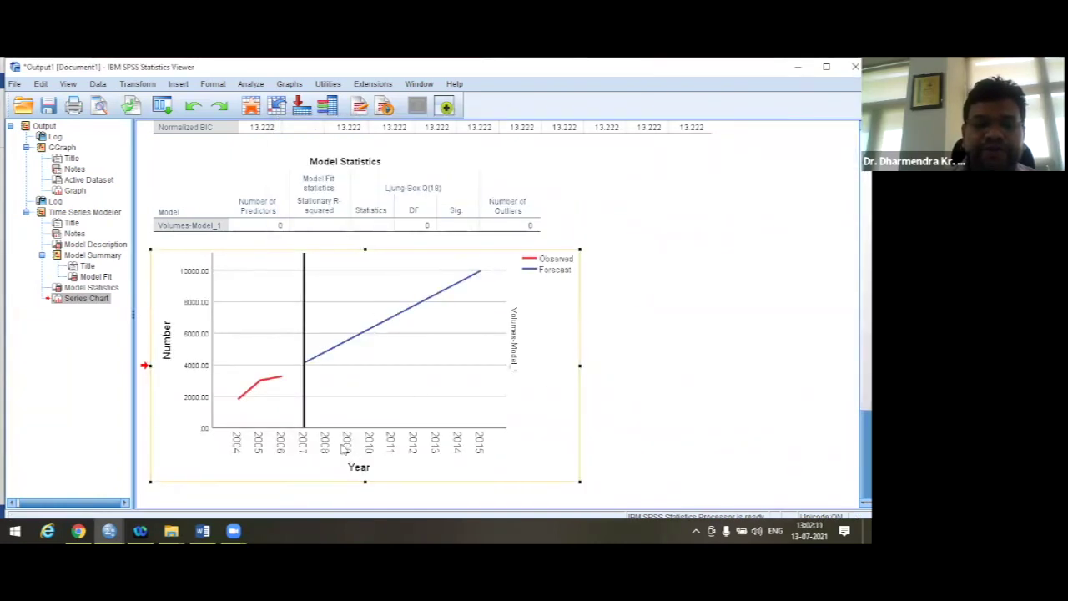
Step: Reopen the series chart for editing and try again to replace the vertical axis title with Volumes
left_click(168, 337)
double_click(168, 337)
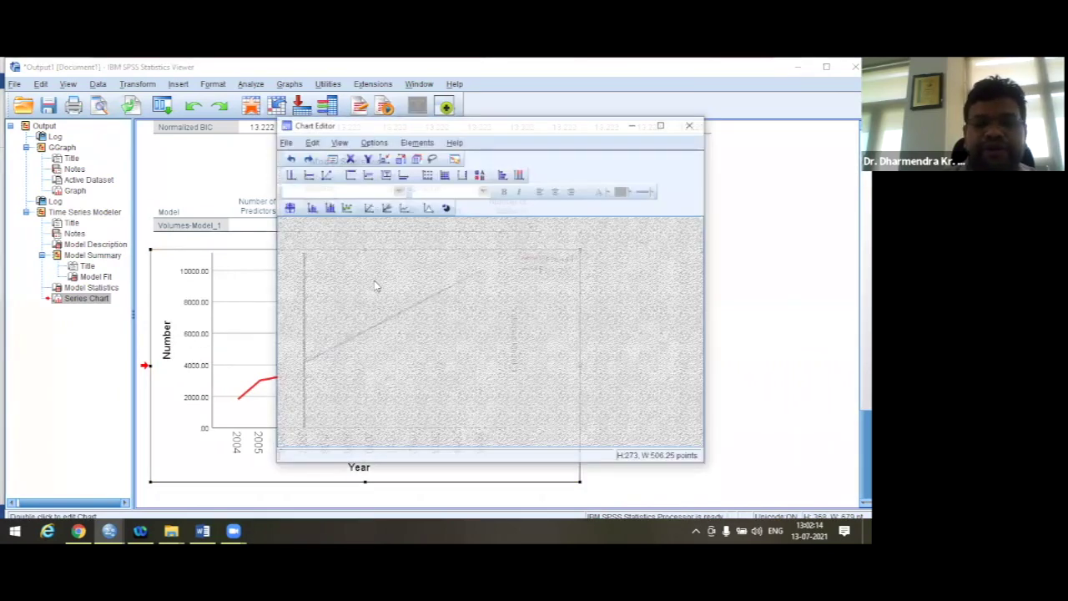
left_click(292, 288)
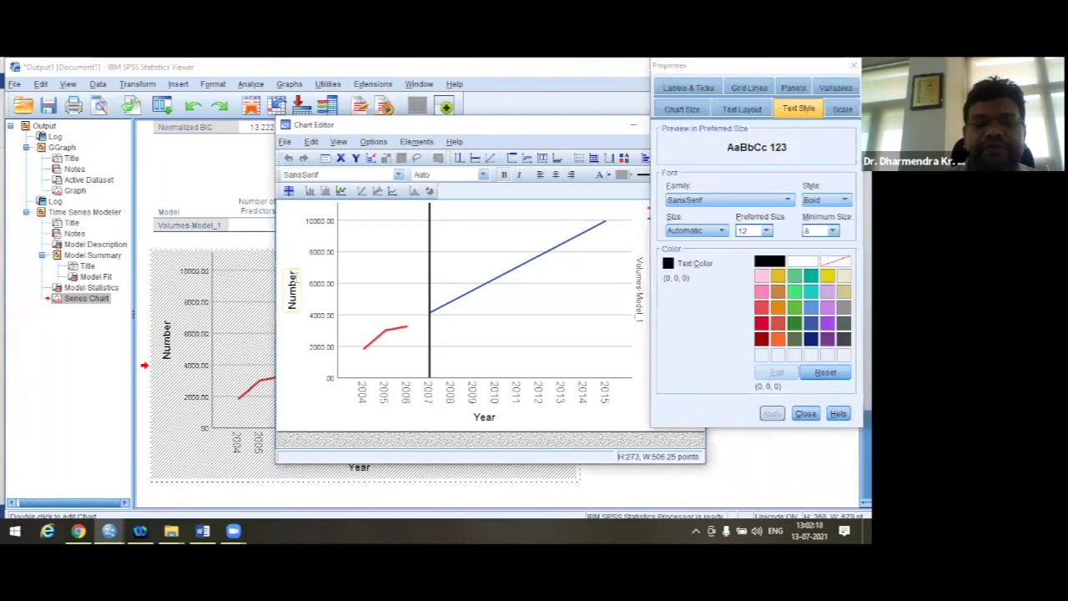
left_click(294, 269)
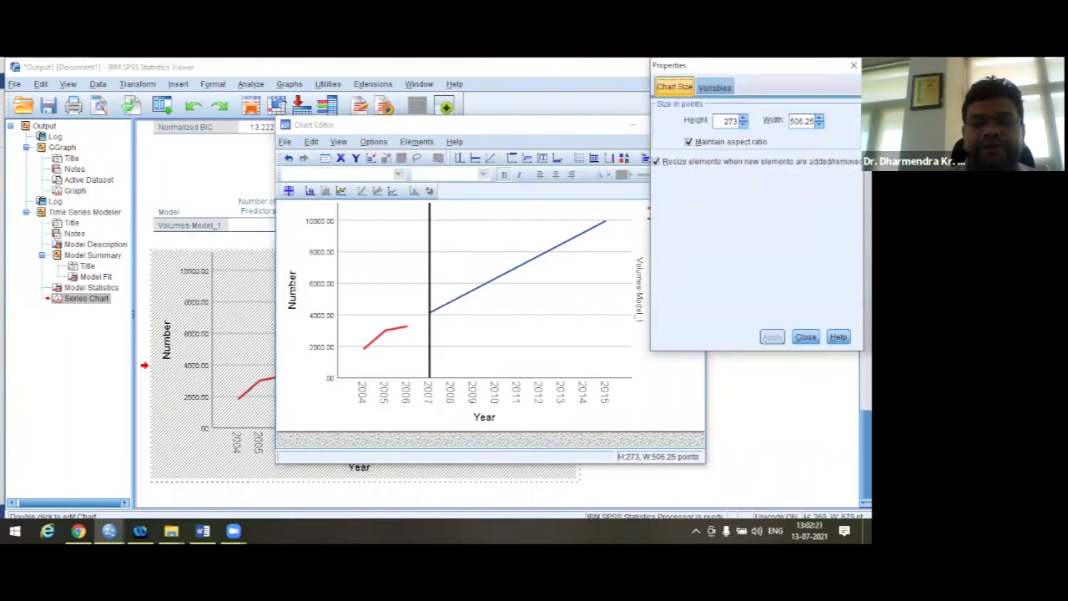
left_click(292, 288)
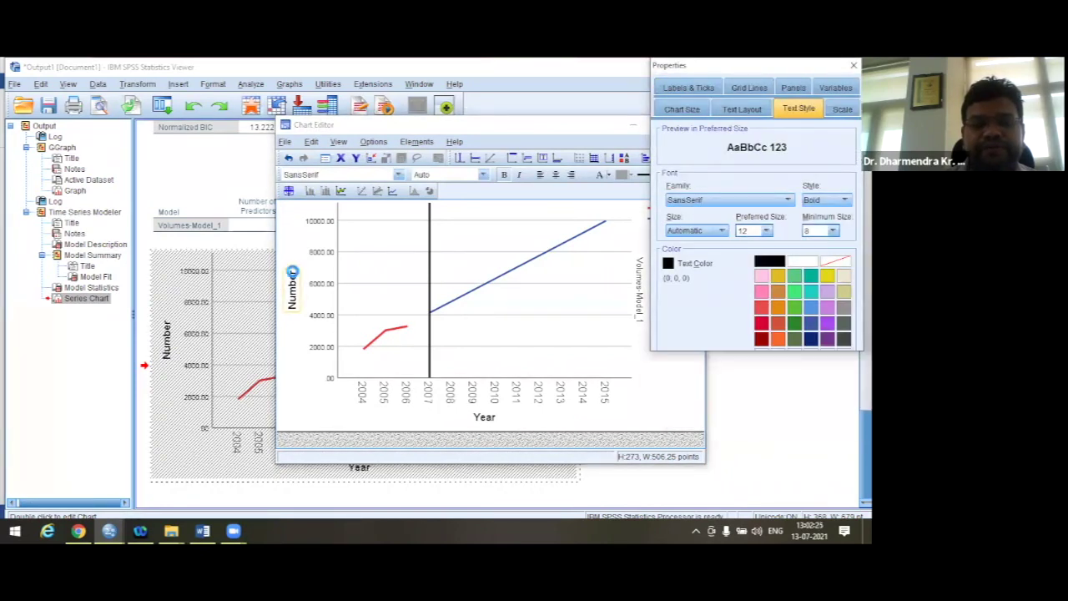
left_click(294, 269)
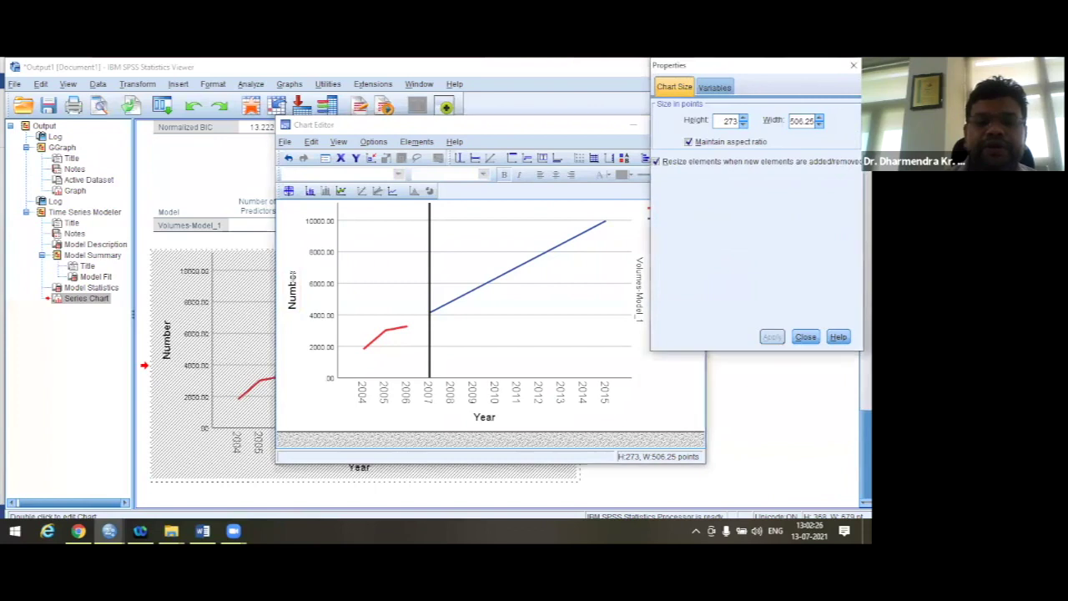
left_click(292, 288)
left_click(292, 287)
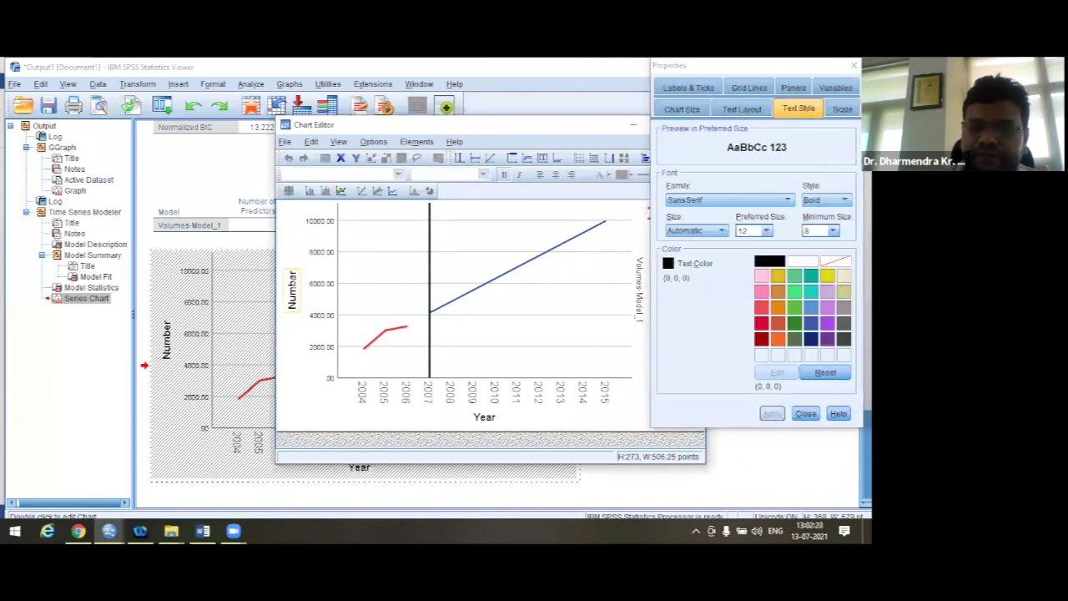
key("BackSpace")
key("BackSpace")
key("BackSpace")
key("BackSpace")
key("BackSpace")
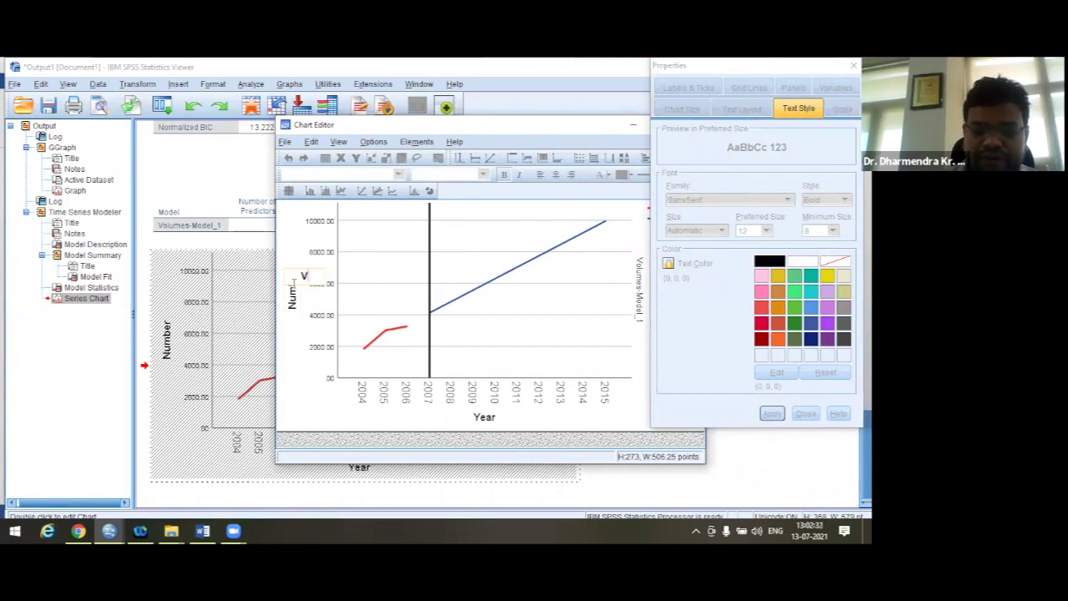
type("Volumes")
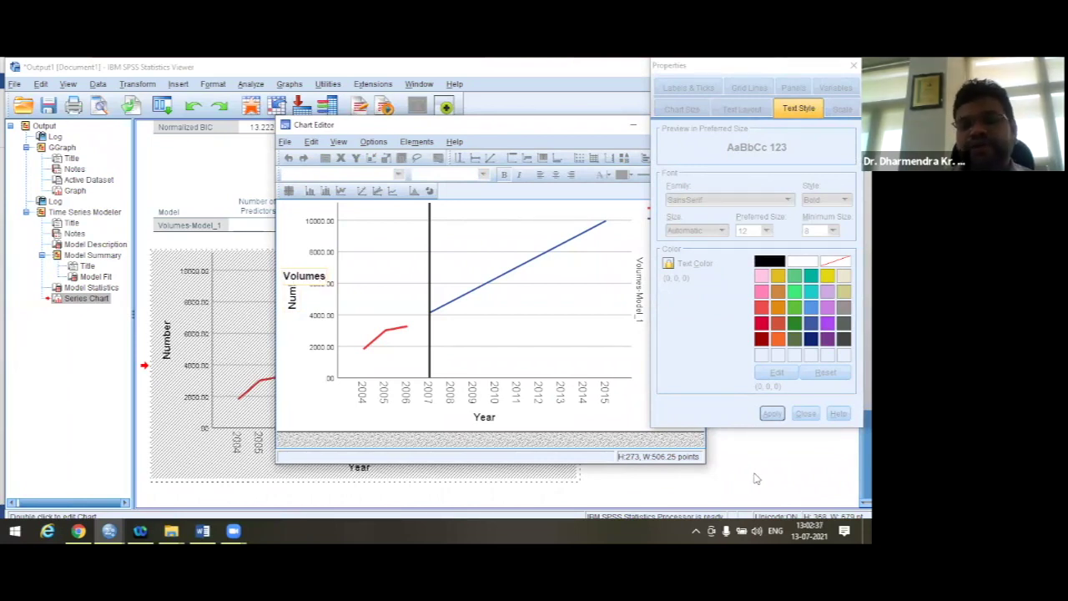
key("alt+F4")
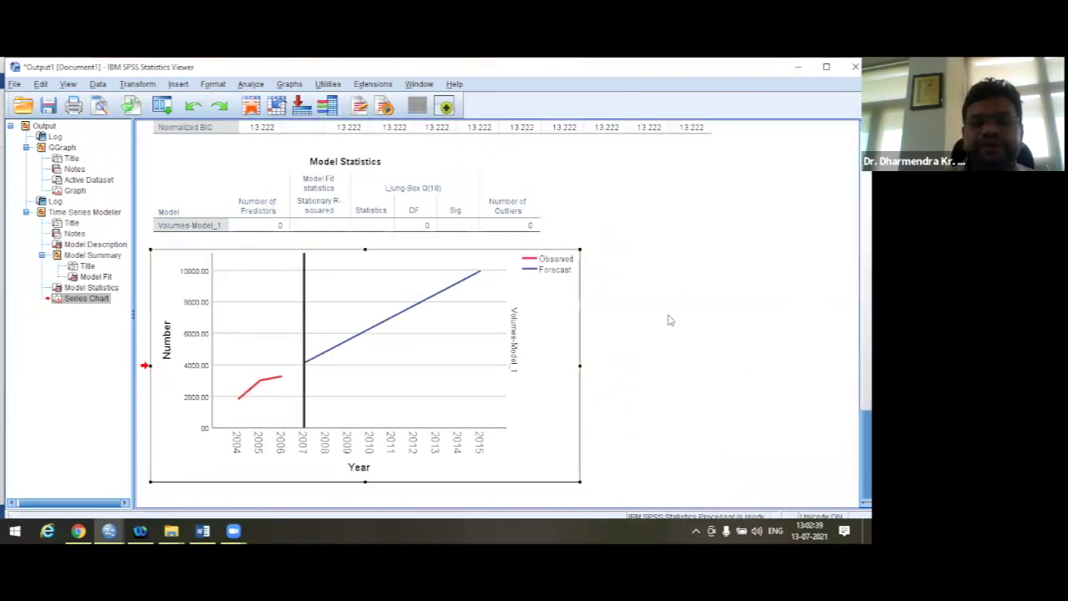
left_click(692, 342)
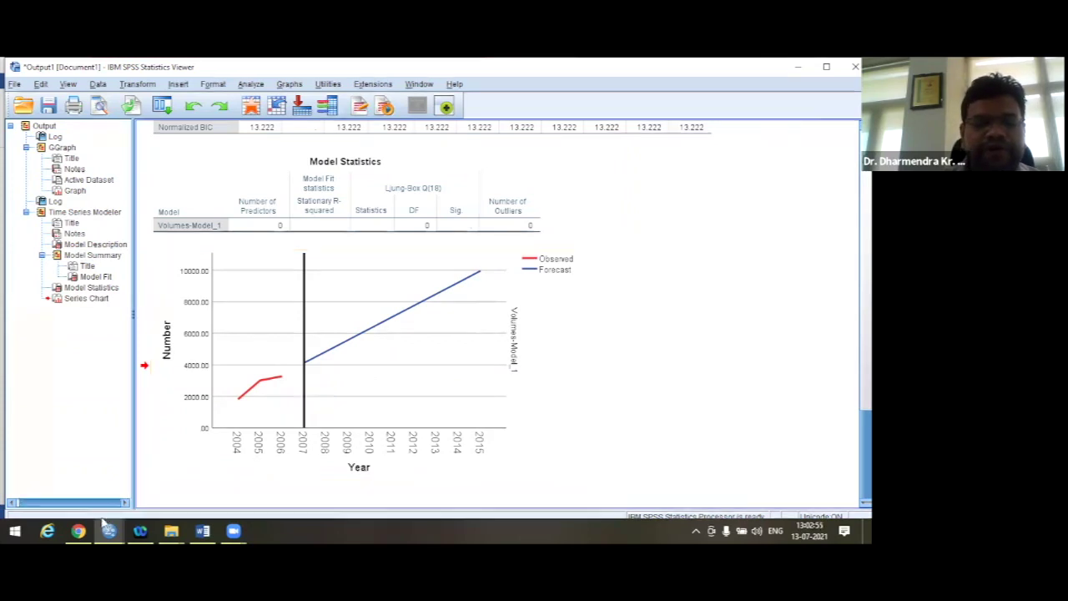
Step: Switch to the Data1.sav data sheet and widen the predicted volumes, lower limit and upper limit columns
mouse_move(109, 531)
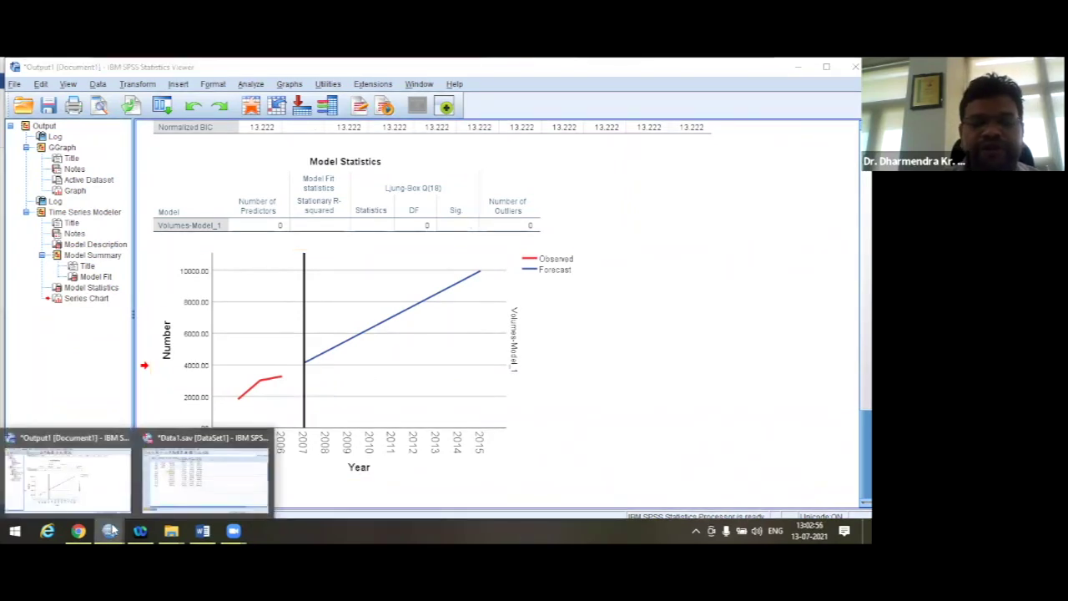
left_click(230, 473)
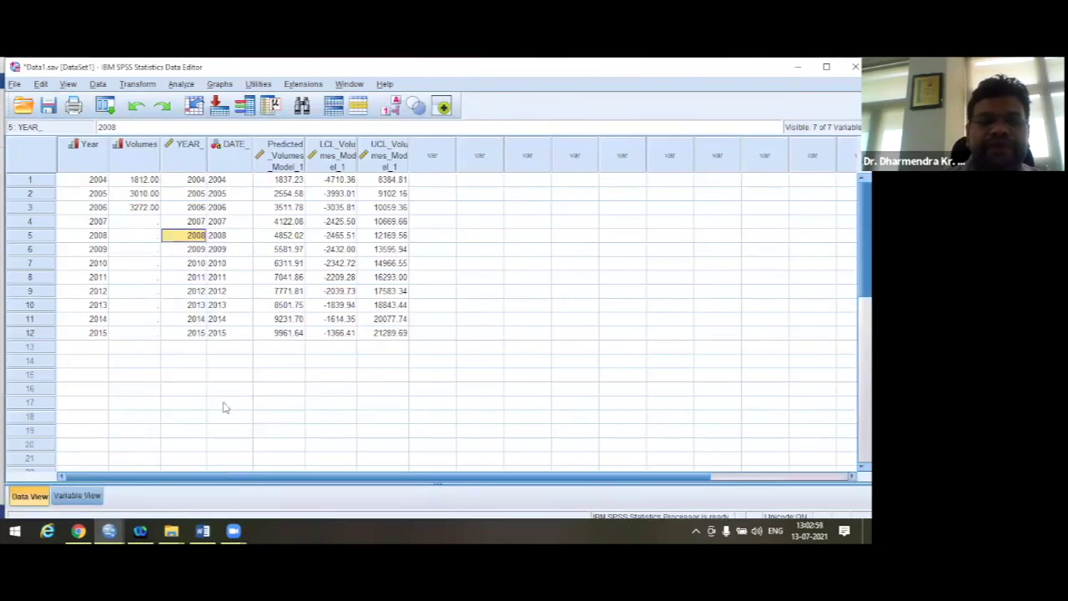
left_click(197, 405)
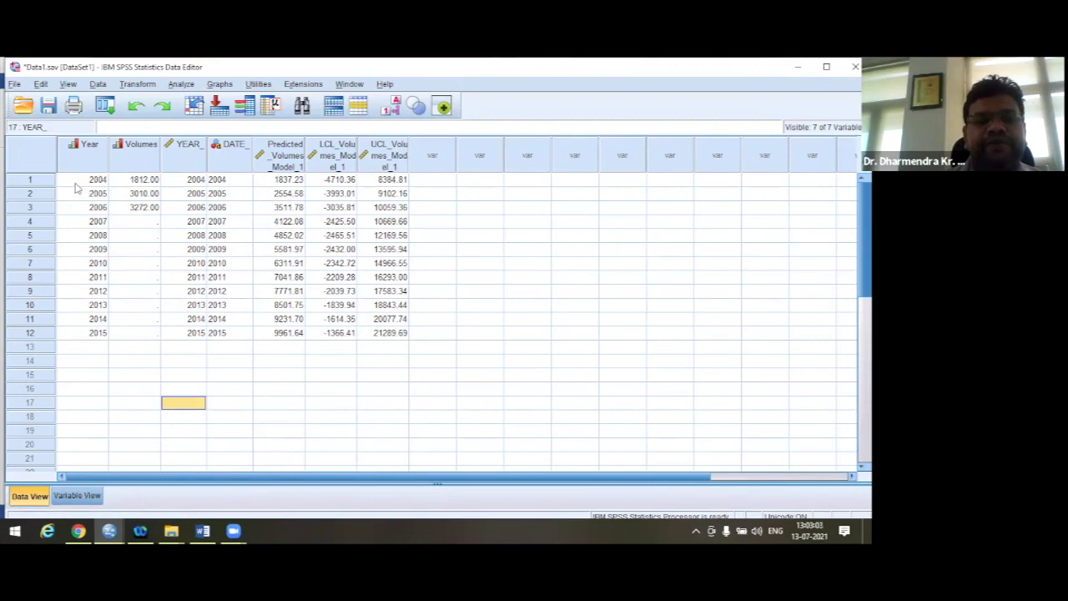
left_click_drag(96, 182, 134, 180)
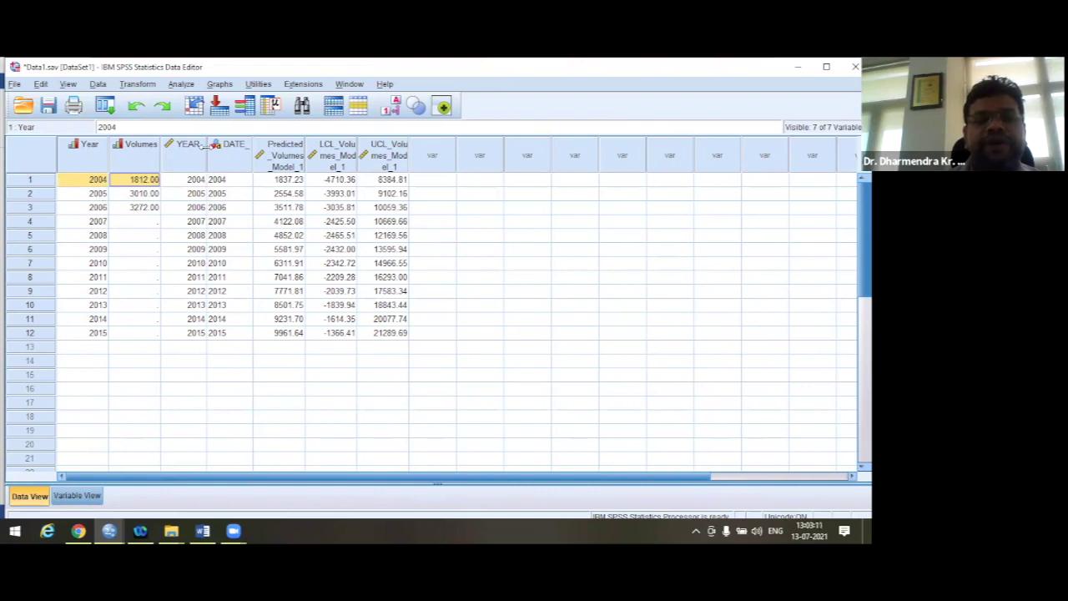
left_click_drag(306, 146, 517, 145)
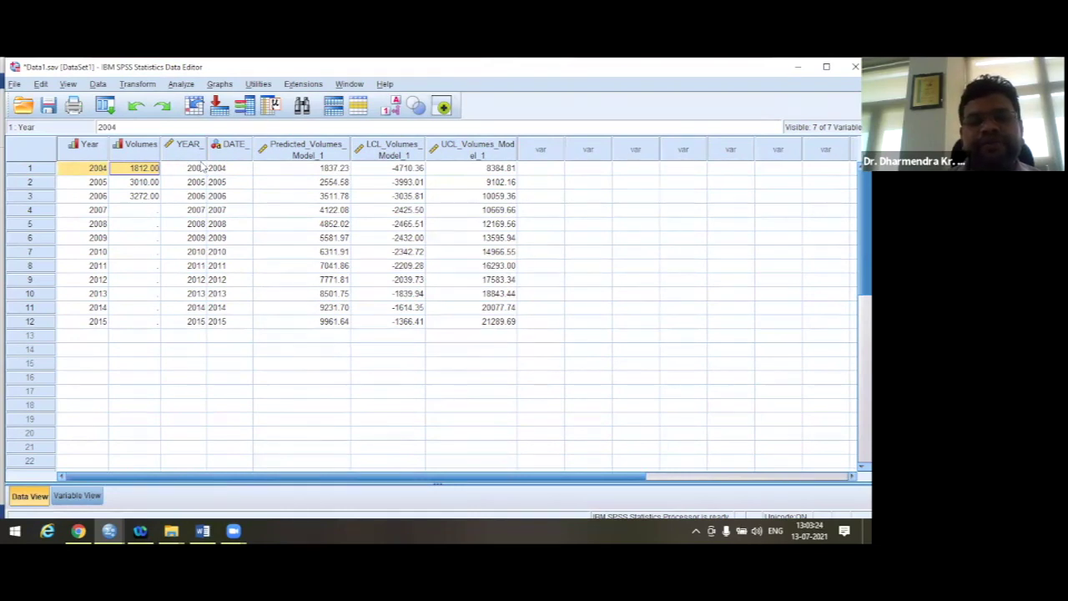
Step: Review the predicted volumes for 2007 to 2015 and compare the 2004 to 2006 predictions with the observed volumes
left_click(324, 148)
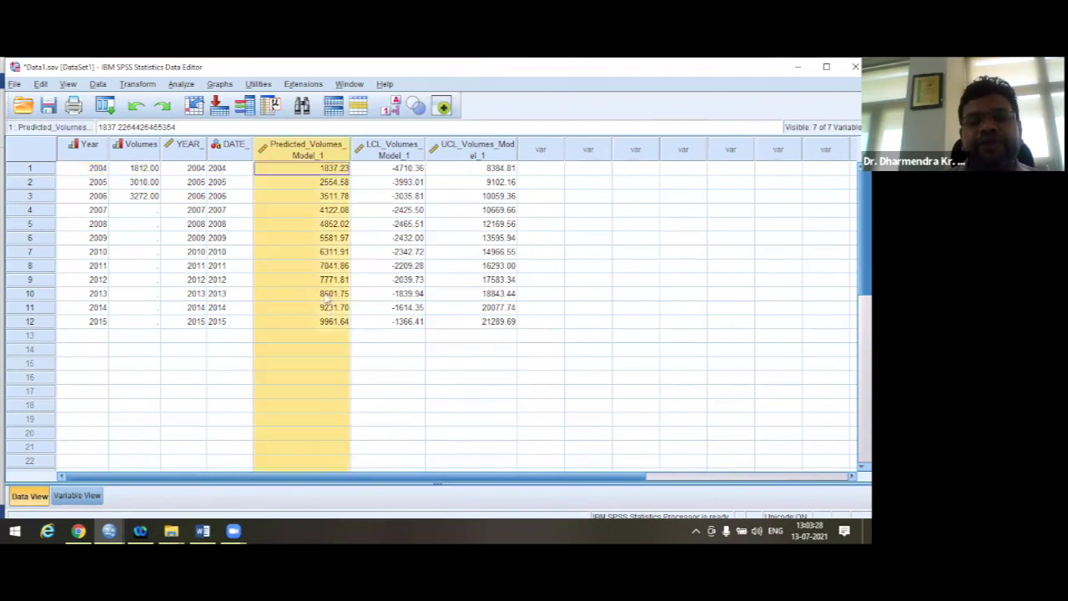
left_click(290, 322)
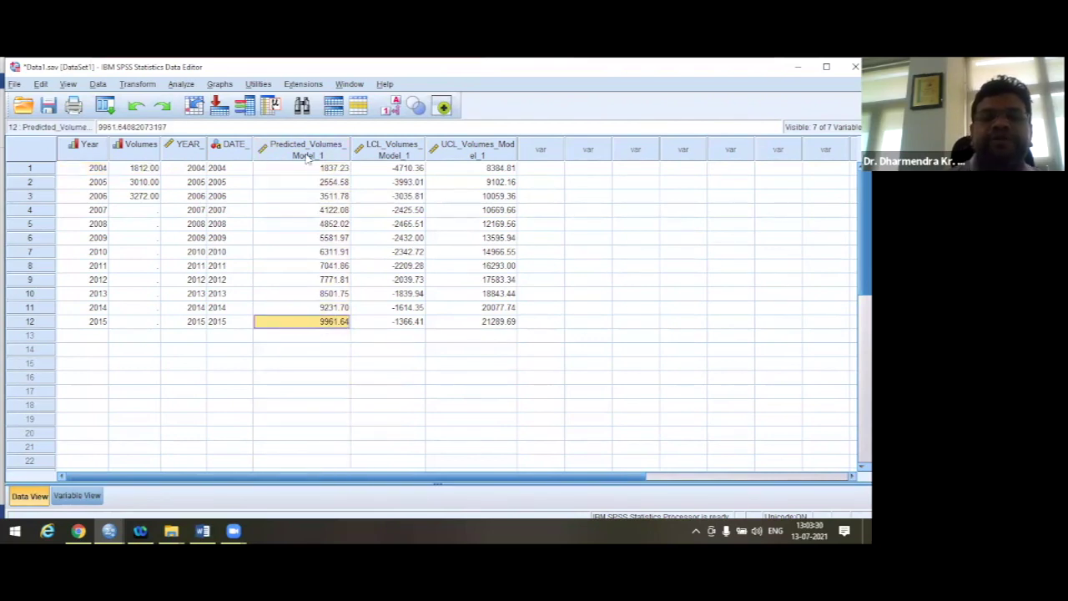
left_click_drag(96, 169, 137, 196)
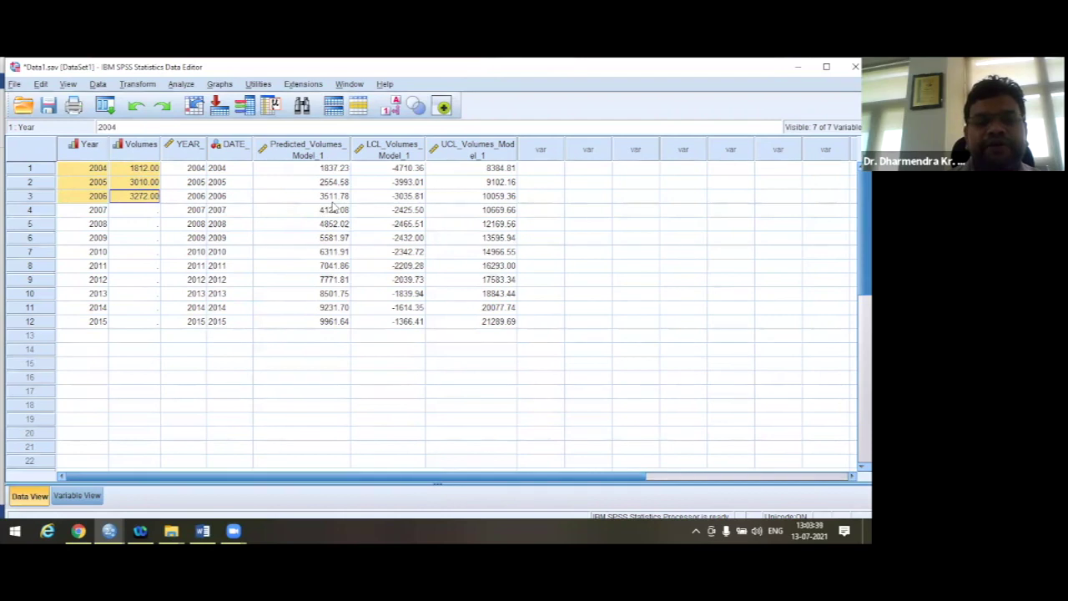
left_click(332, 210)
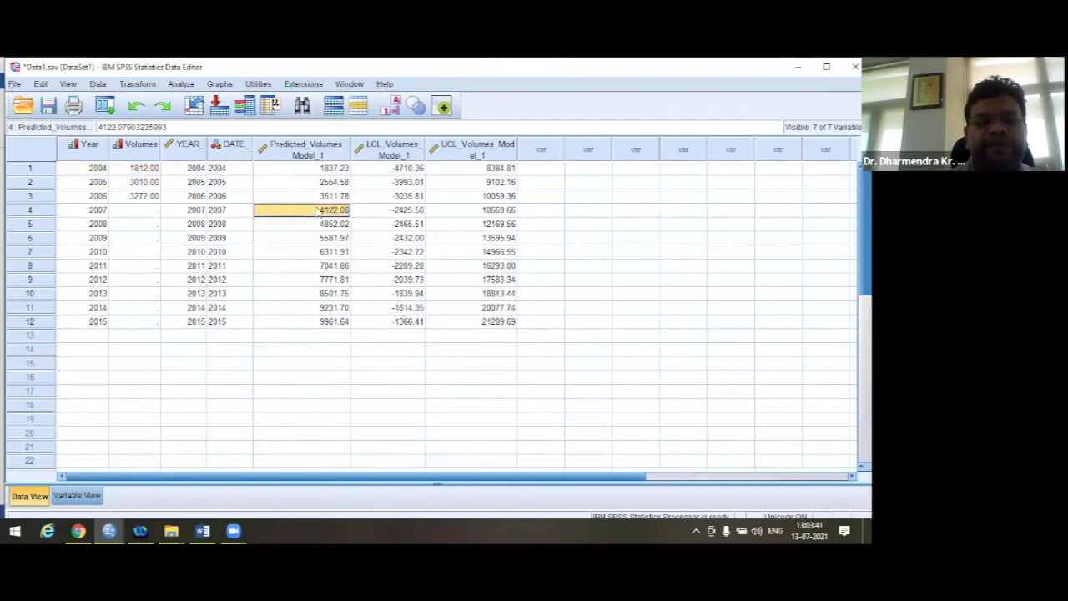
left_click_drag(317, 214, 315, 311)
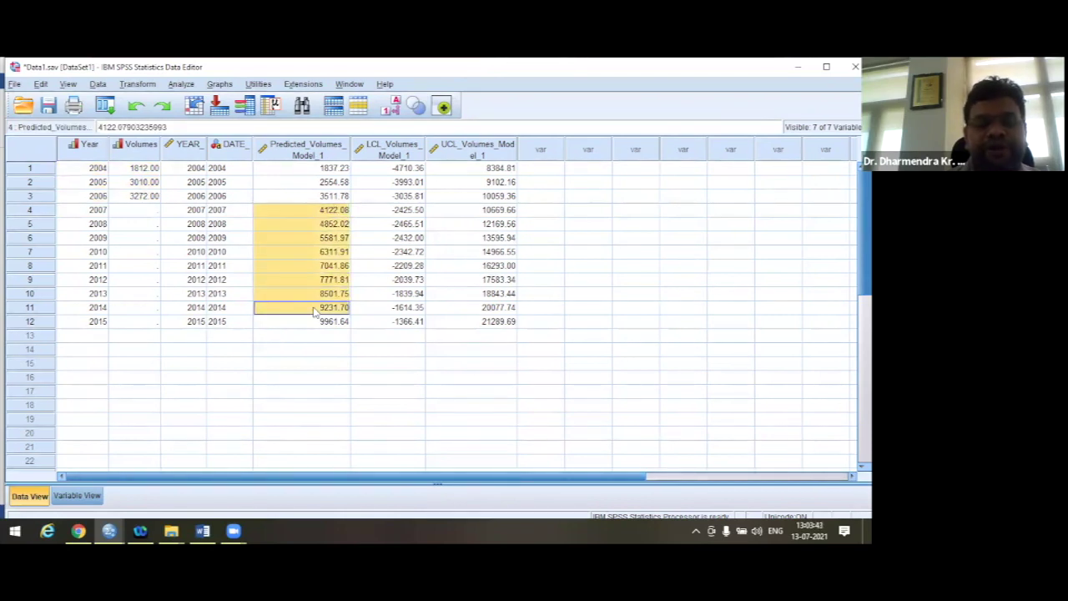
key("shift+Down")
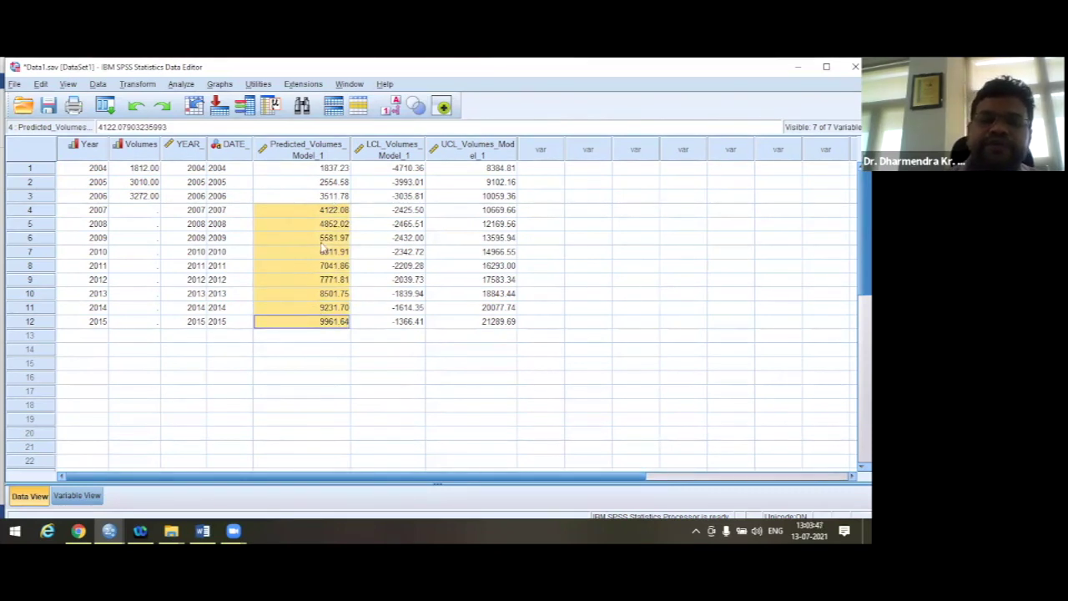
left_click(317, 169)
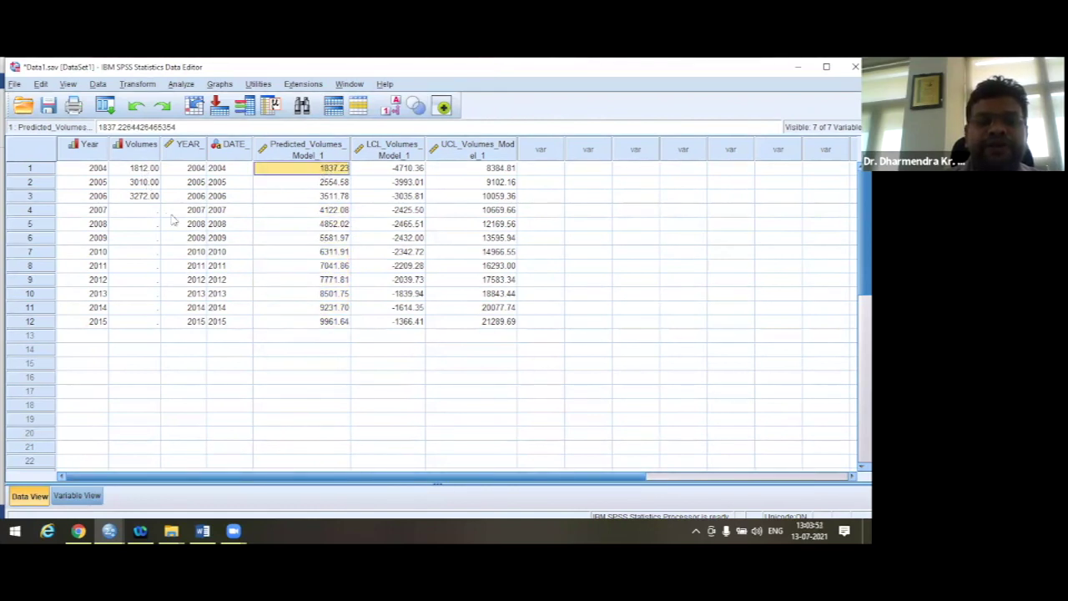
left_click_drag(136, 213, 143, 328)
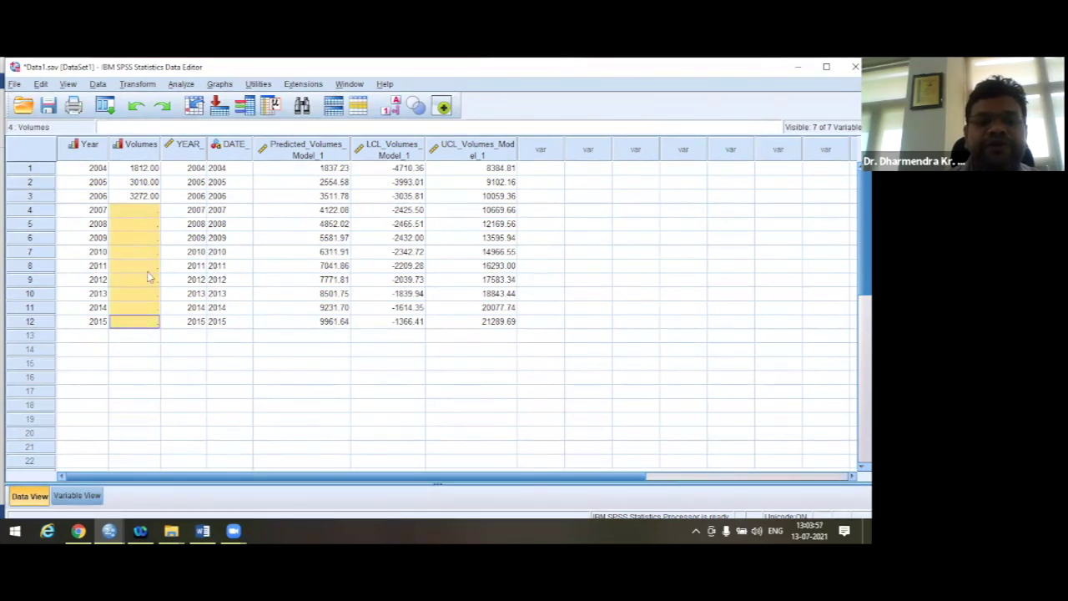
left_click(332, 168)
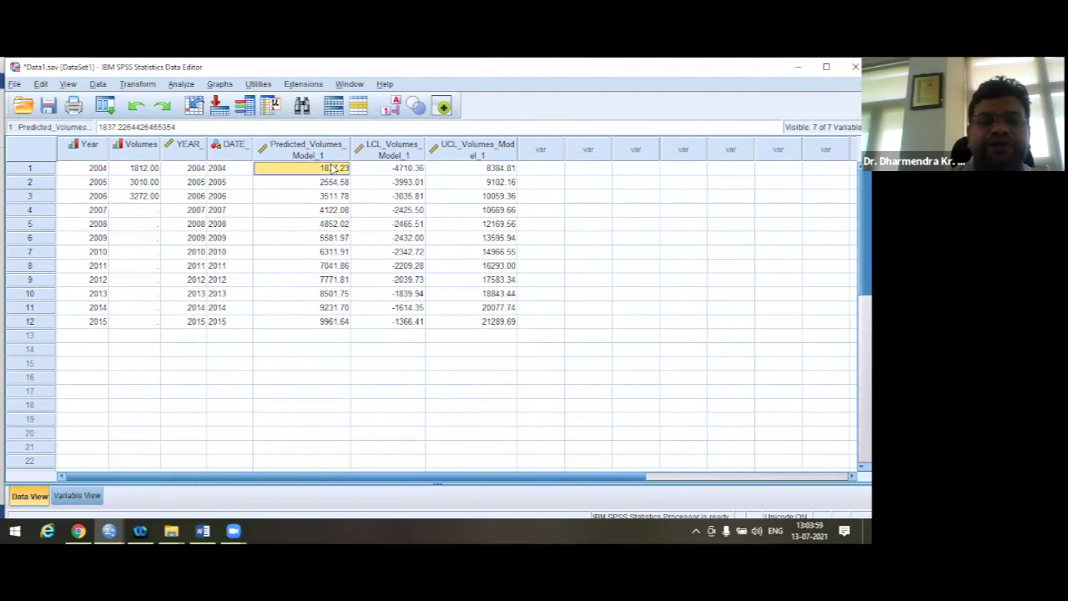
left_click(140, 169)
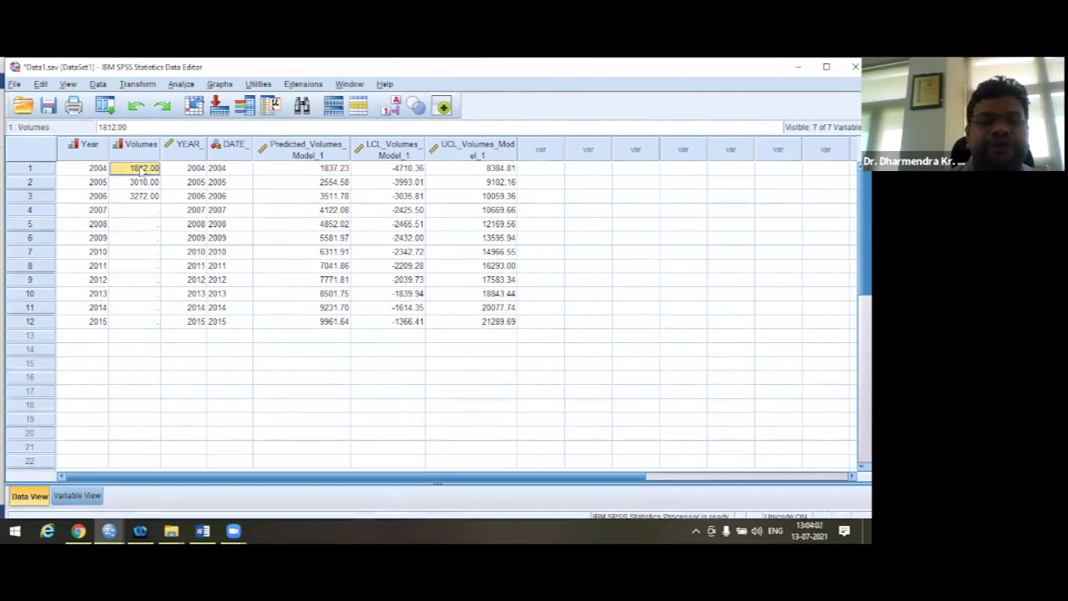
Step: Examine the predicted volumes against their lower and upper confidence limits, including the 2007 to 2015 forecasts
left_click(339, 170)
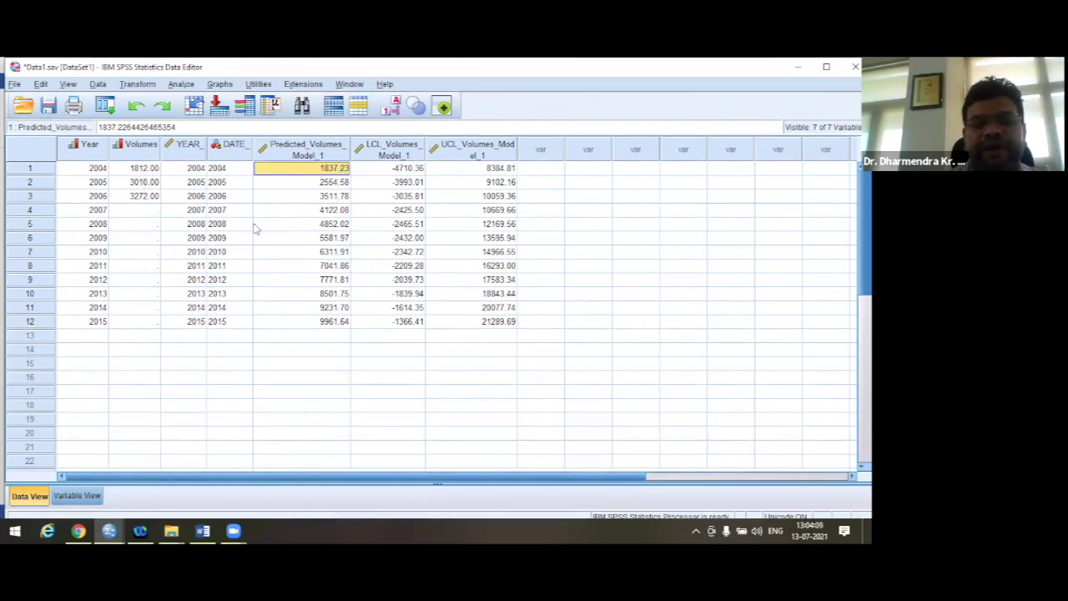
left_click_drag(338, 213, 335, 327)
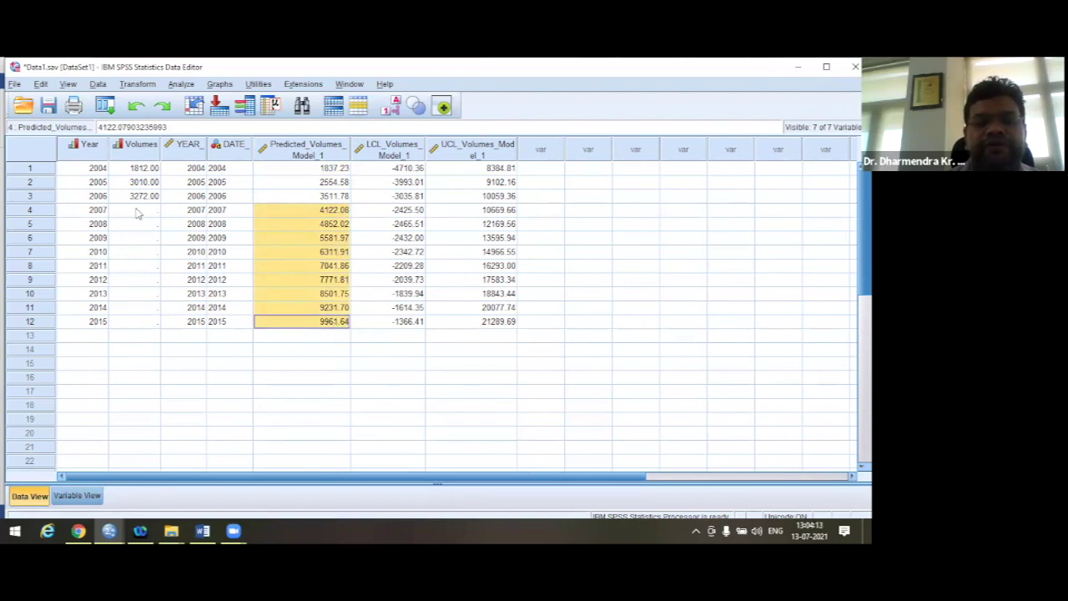
left_click(407, 182)
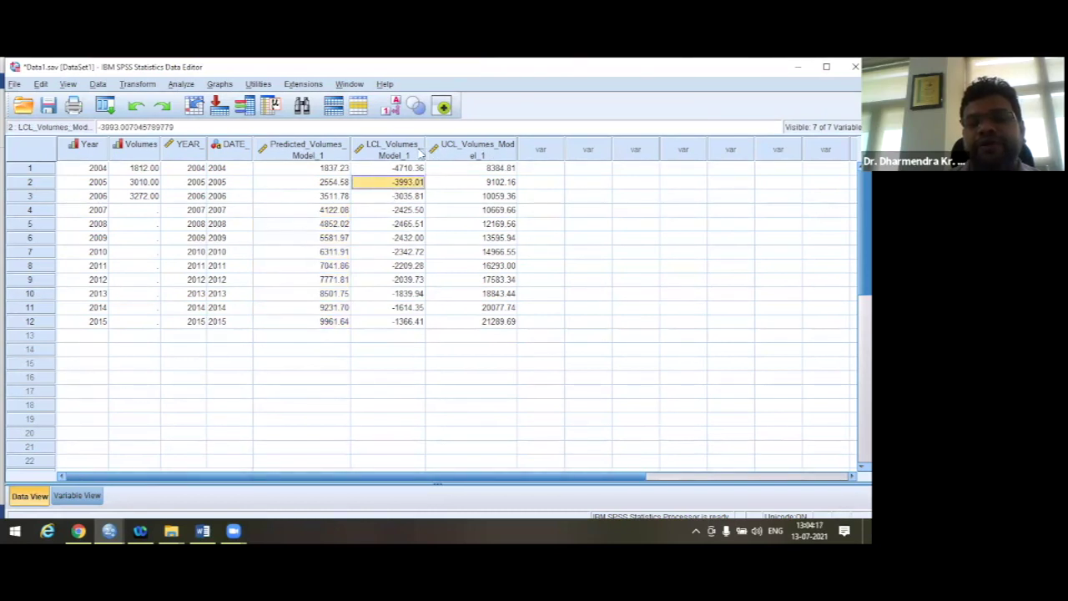
left_click(382, 169)
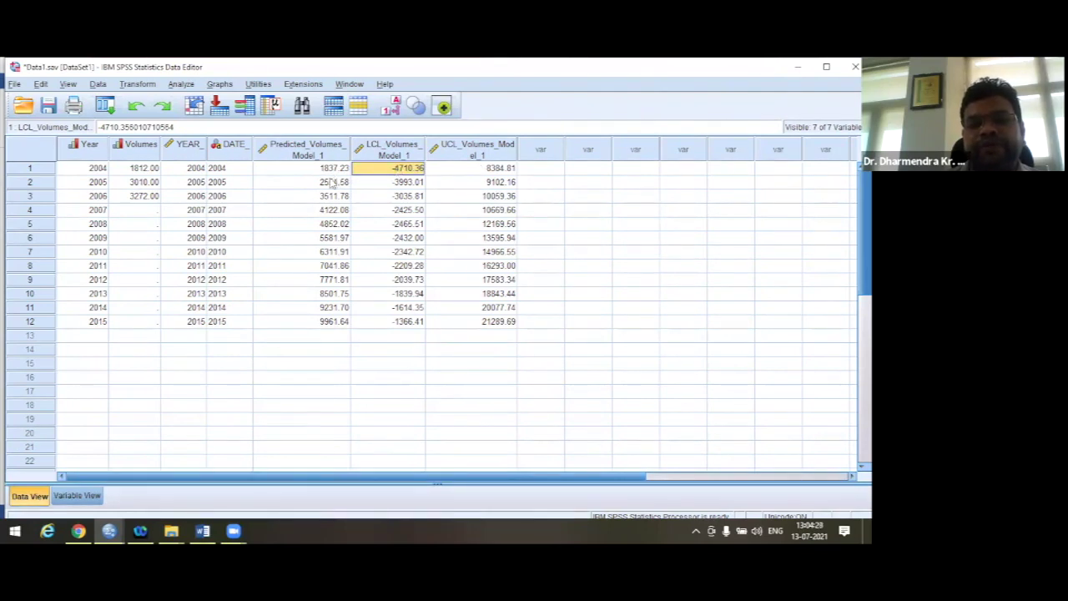
left_click(505, 170)
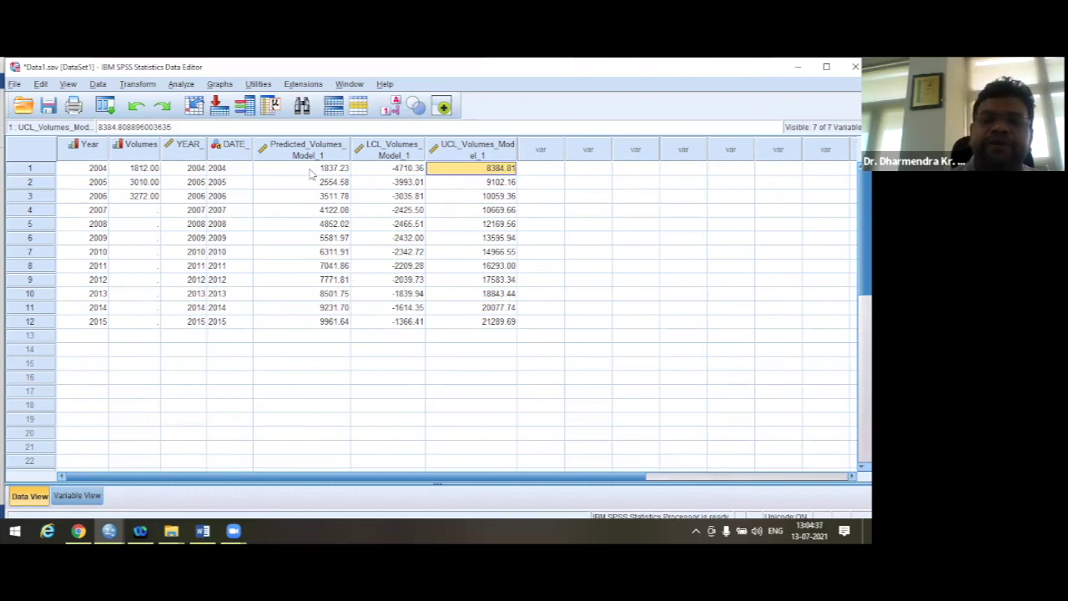
left_click_drag(310, 172, 324, 326)
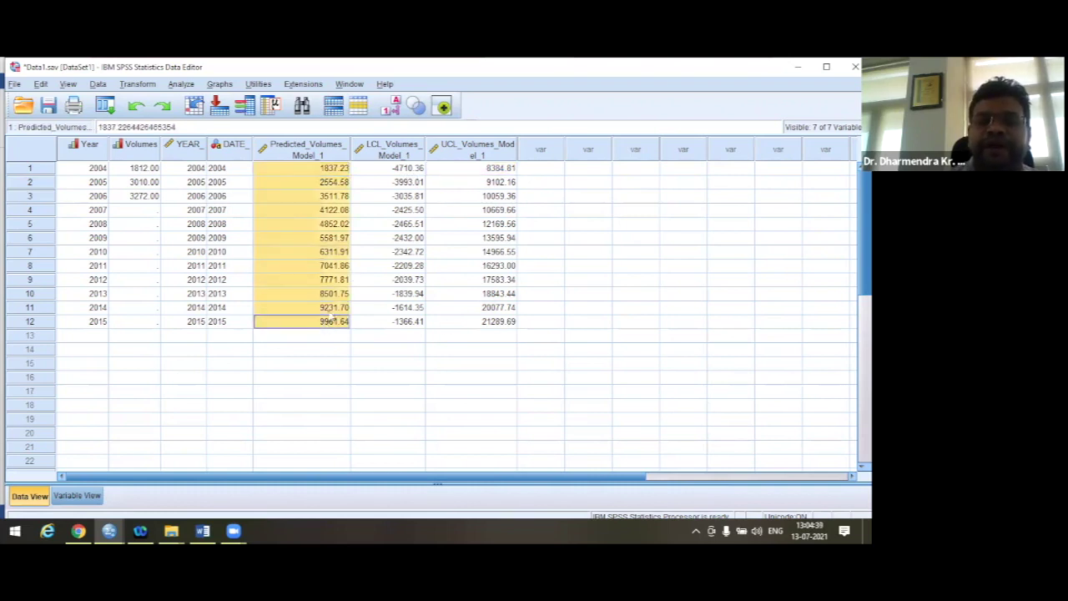
left_click_drag(390, 169, 498, 276)
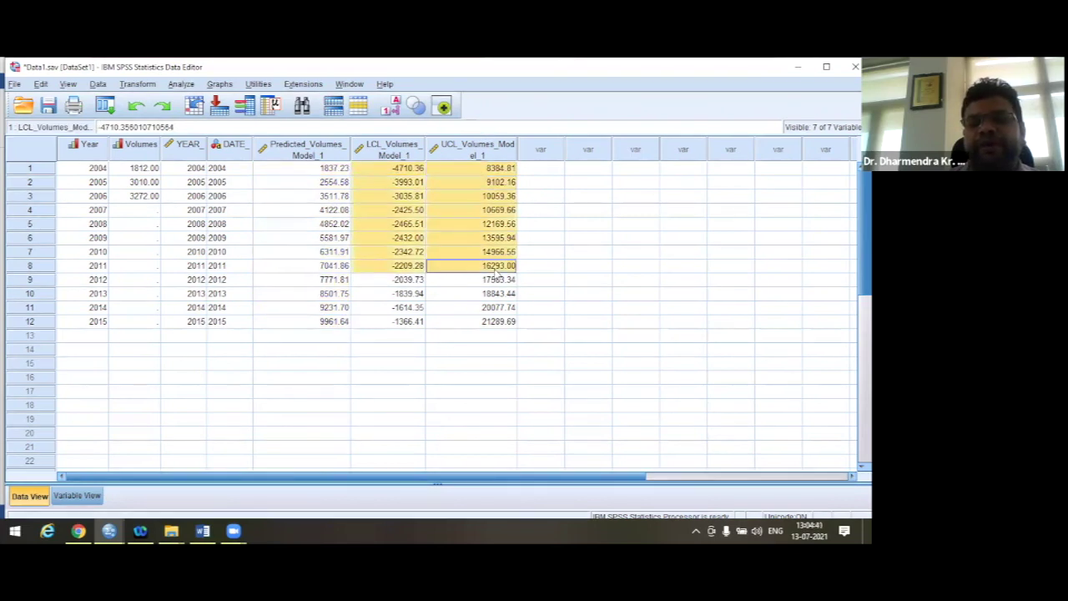
left_click(324, 355)
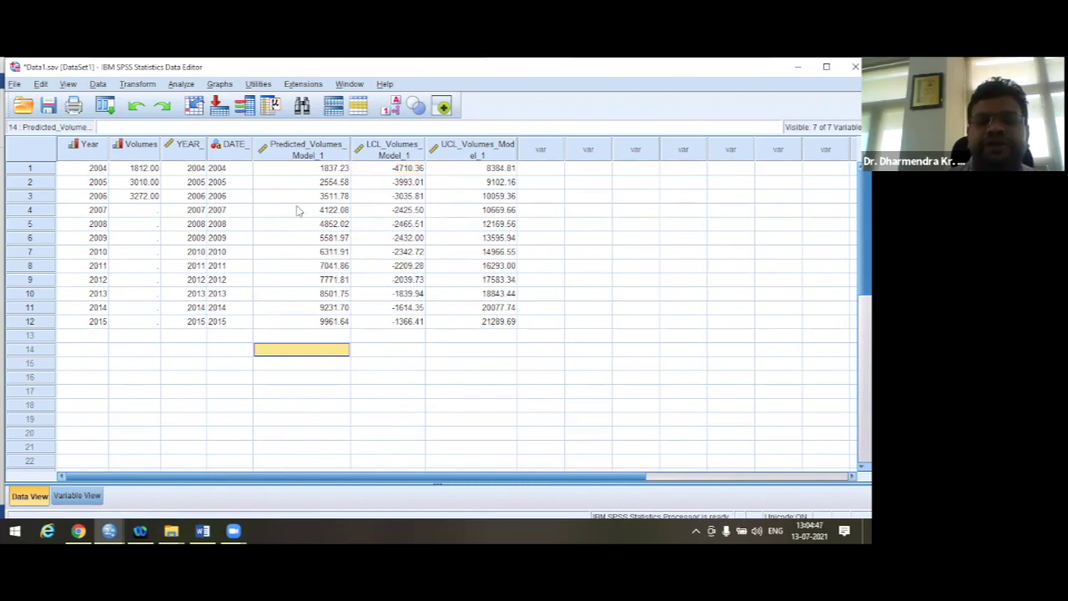
Step: Compare the empty 2007 to 2015 cells of the Volumes column with the observed 2004 to 2006 volumes
left_click_drag(138, 212, 150, 323)
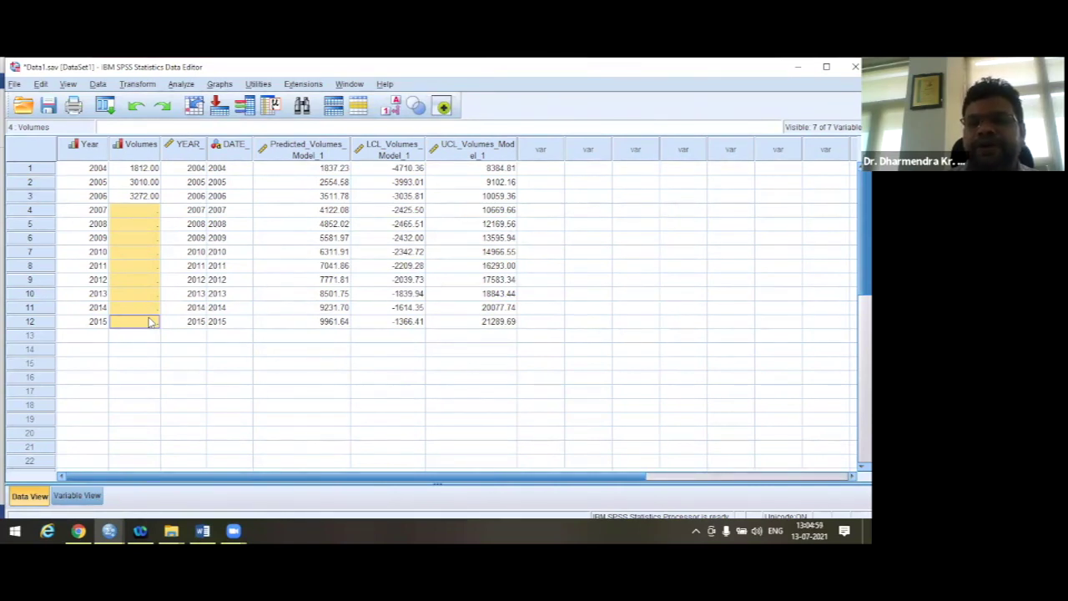
left_click(142, 171)
left_click_drag(147, 192, 146, 209)
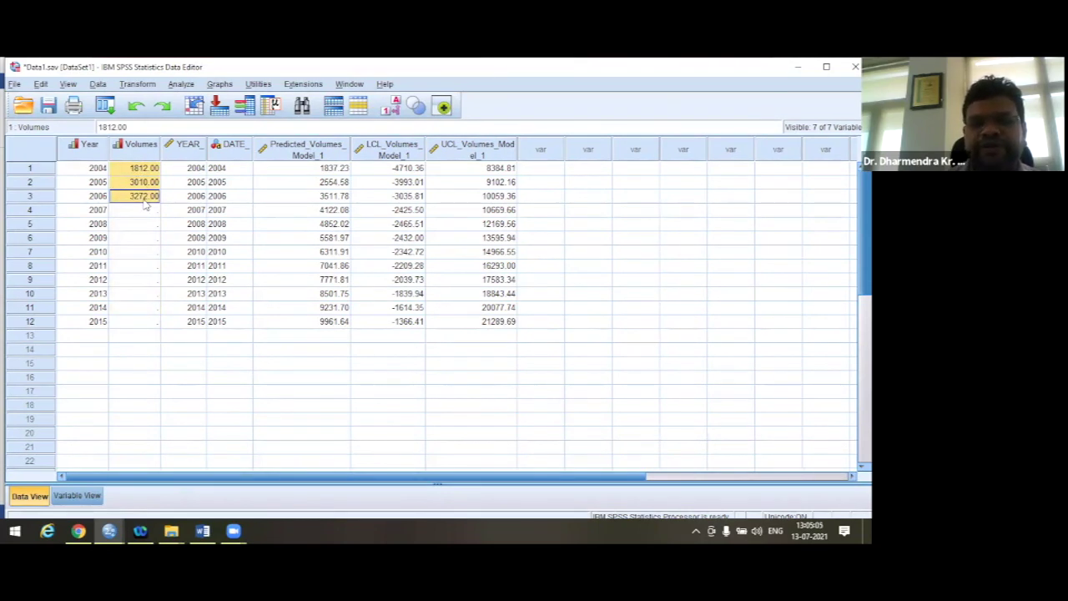
left_click(142, 212)
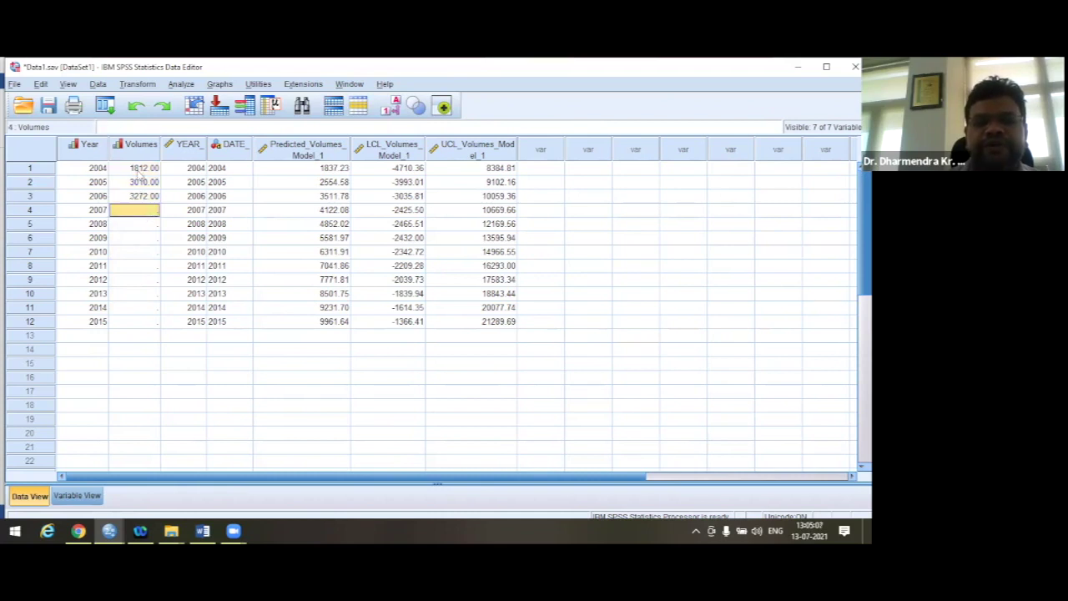
left_click_drag(145, 170, 148, 203)
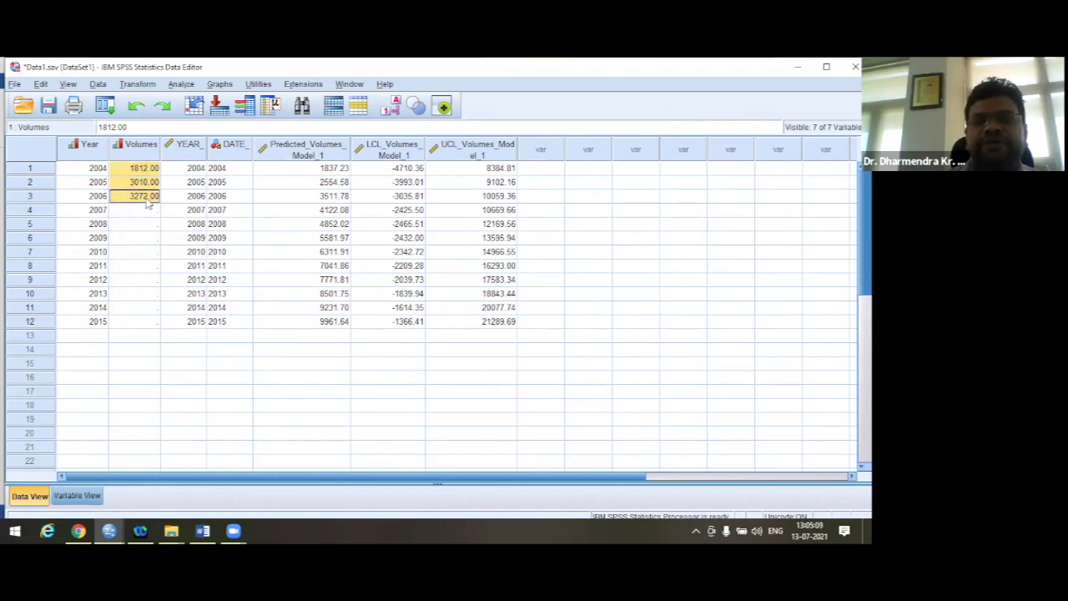